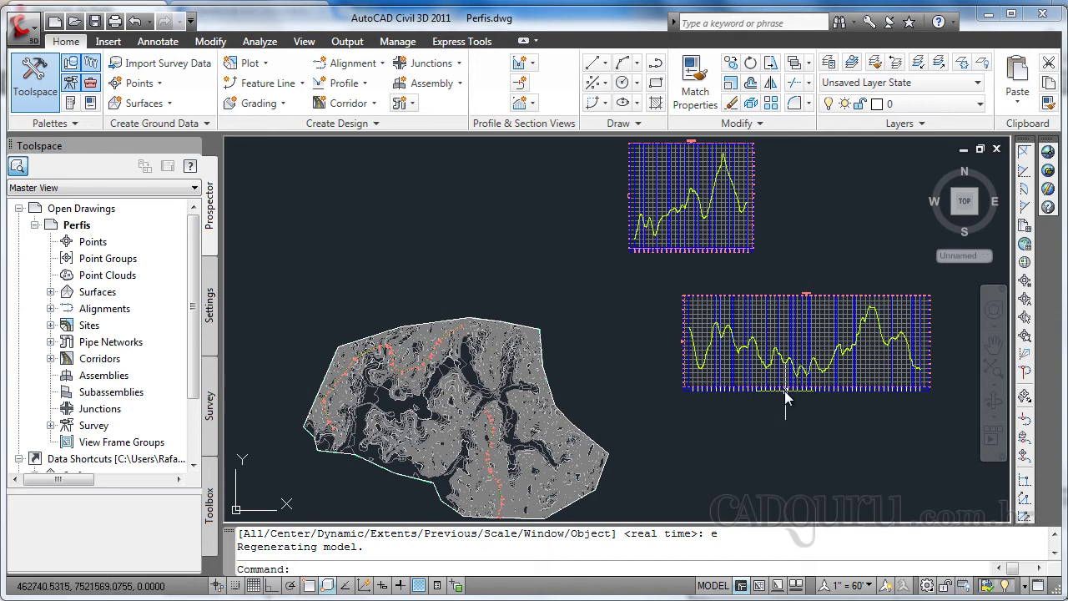
Zoom to extents so the terrain plan and both ground profile views fit on screen
scroll(784, 398, up, 3)
Pan and zoom along the lower profile view to inspect the ground profile curve closely
middle_drag(840, 391, 607, 395)
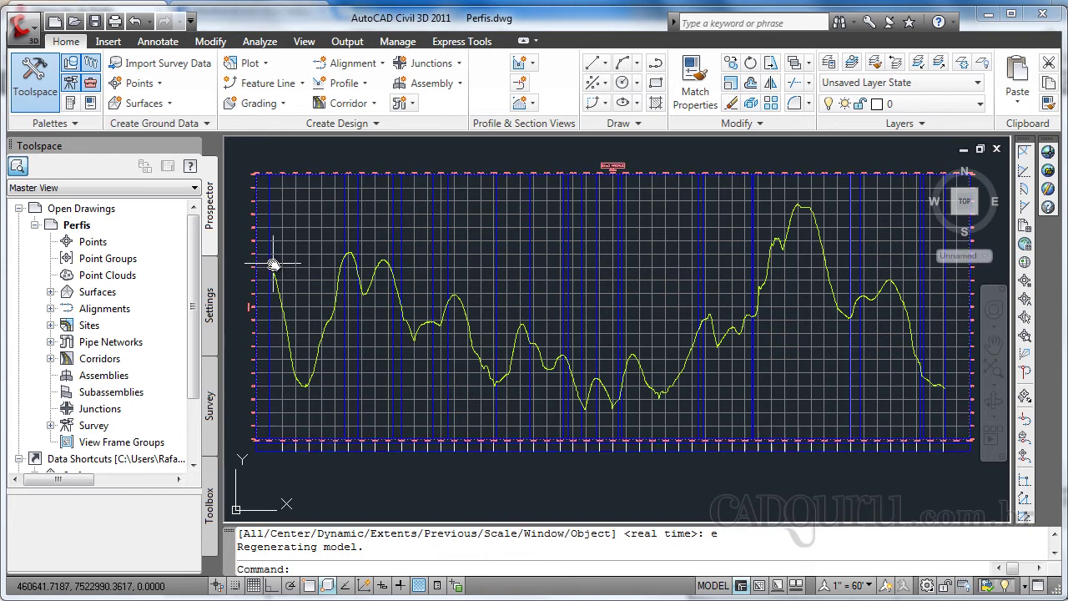
scroll(273, 264, up, 5)
middle_drag(257, 267, 505, 344)
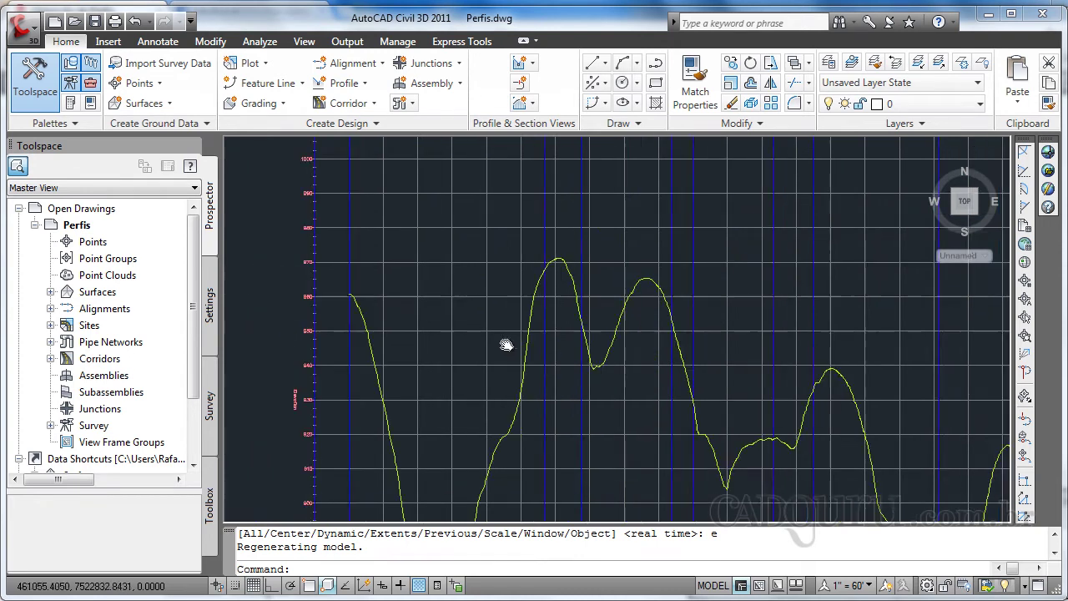
scroll(625, 386, down, 5)
scroll(644, 358, down, 1)
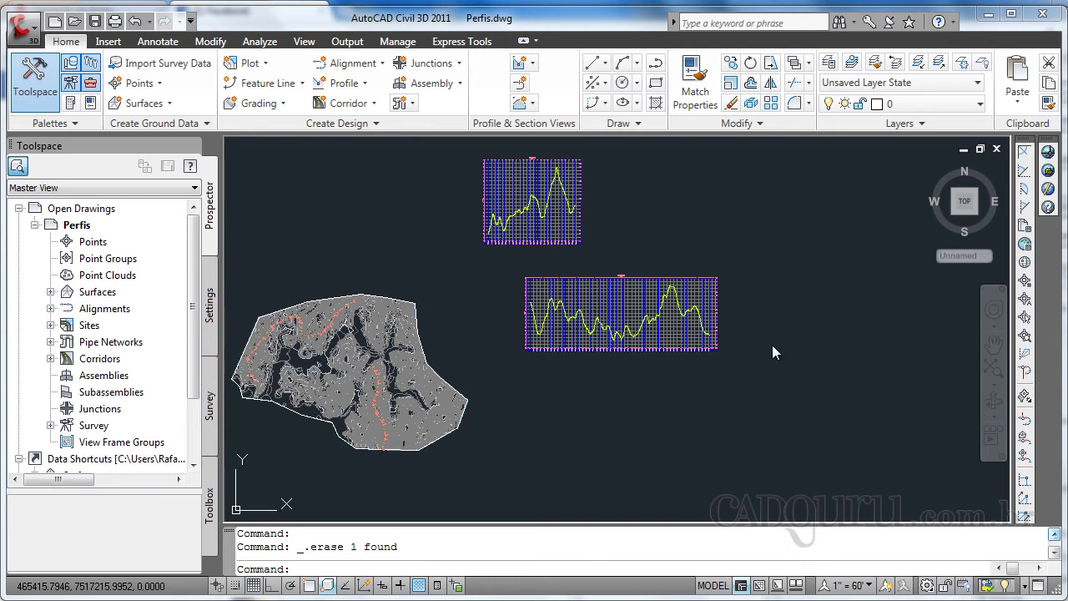
Start Profile Creation Tools and pick the lower Eixo2 profile view for the new profile
click(367, 86)
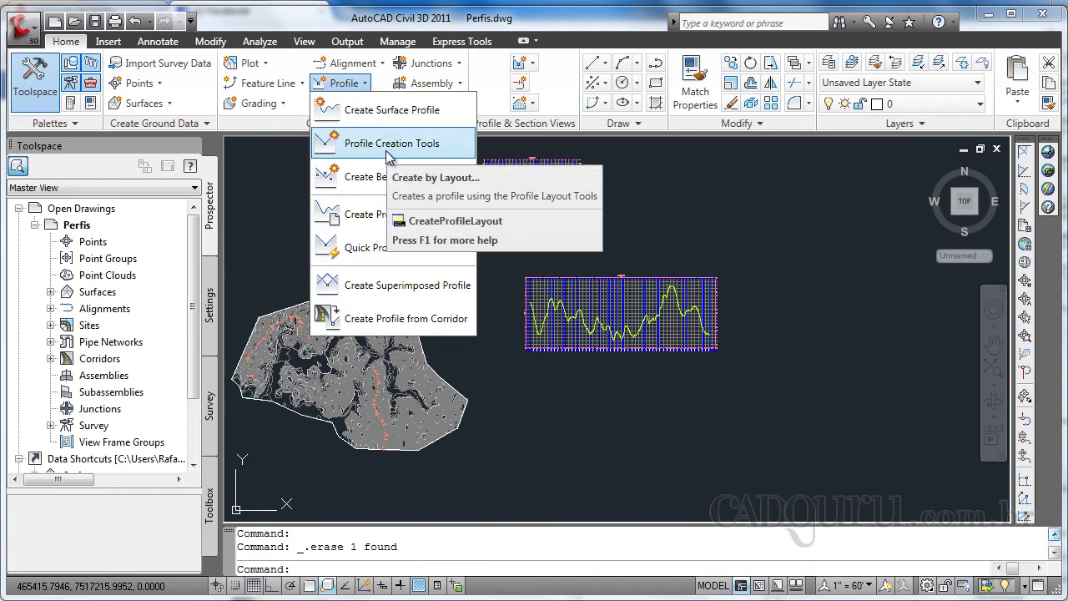
click(389, 145)
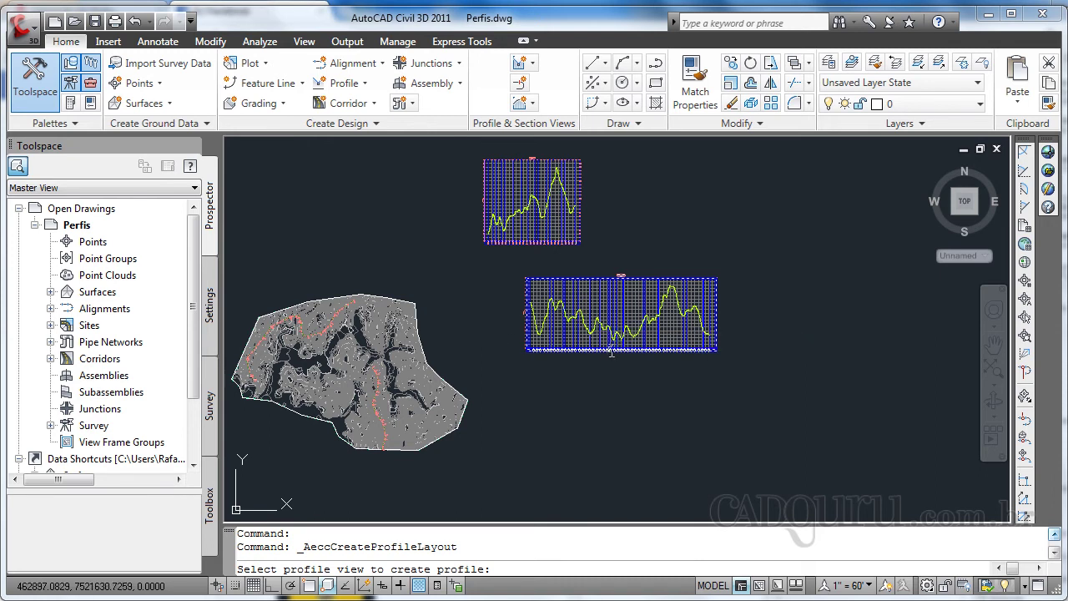
scroll(611, 338, up, 3)
scroll(611, 338, up, 2)
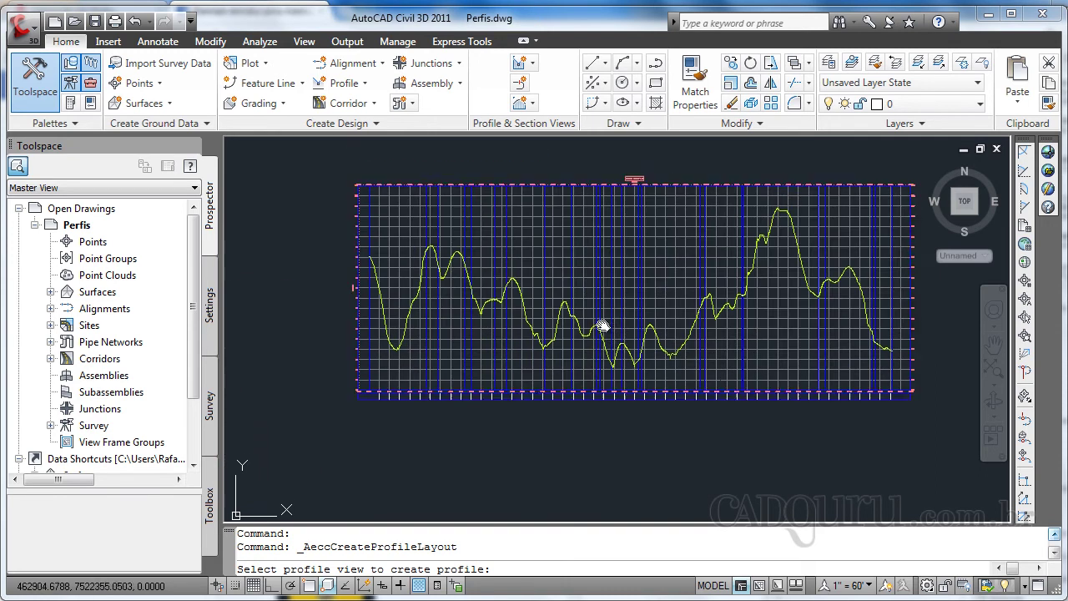
middle_drag(604, 327, 572, 351)
scroll(572, 338, up, 2)
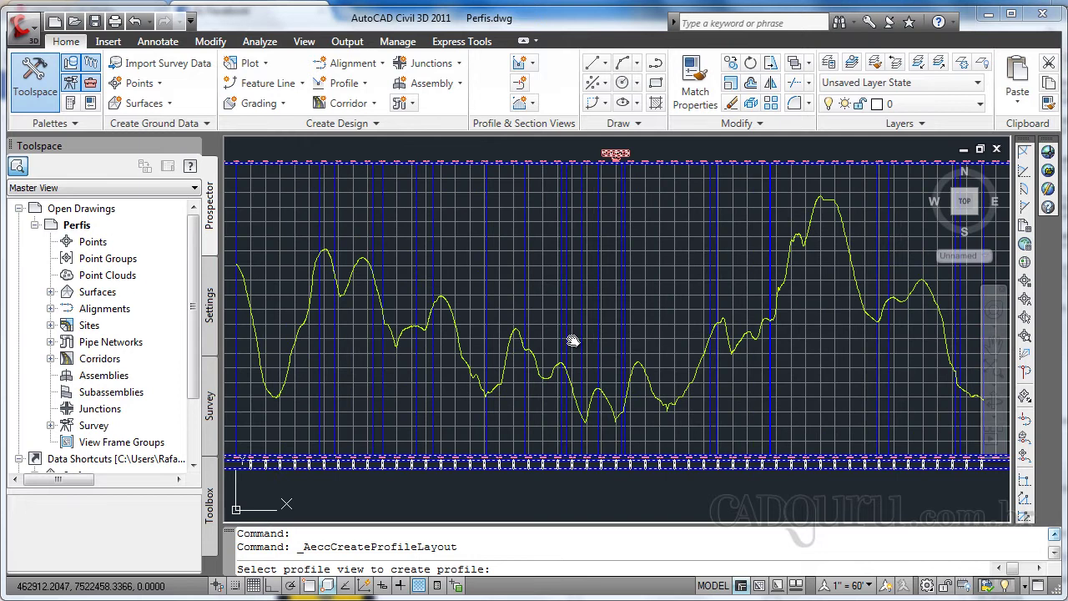
scroll(572, 340, down, 2)
scroll(572, 341, up, 1)
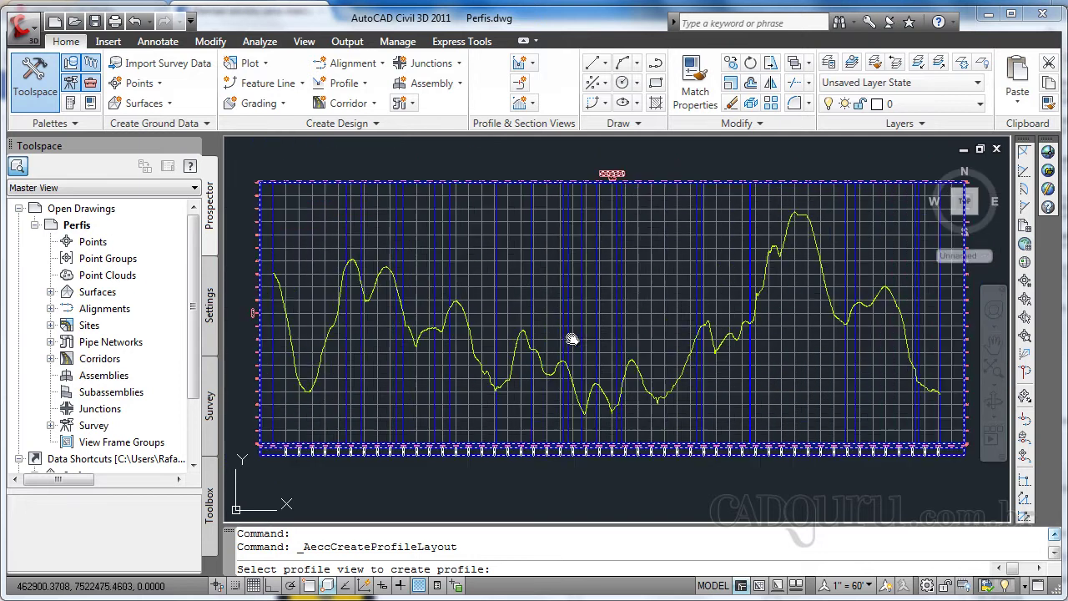
click(496, 285)
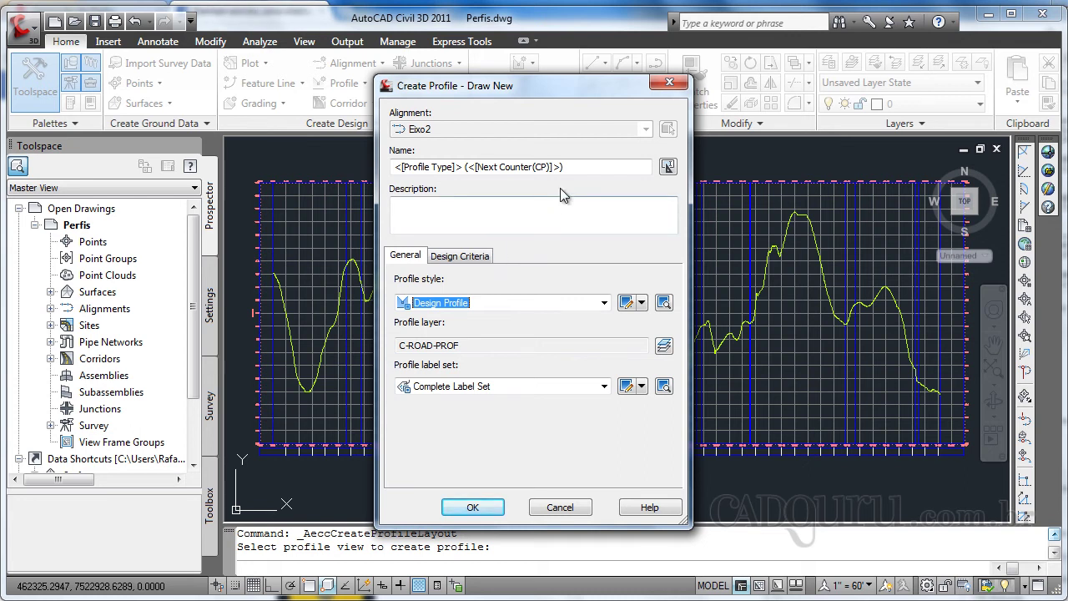
Replace the default profile name with 'Perfil Proposto' and confirm its creation
drag(575, 166, 388, 159)
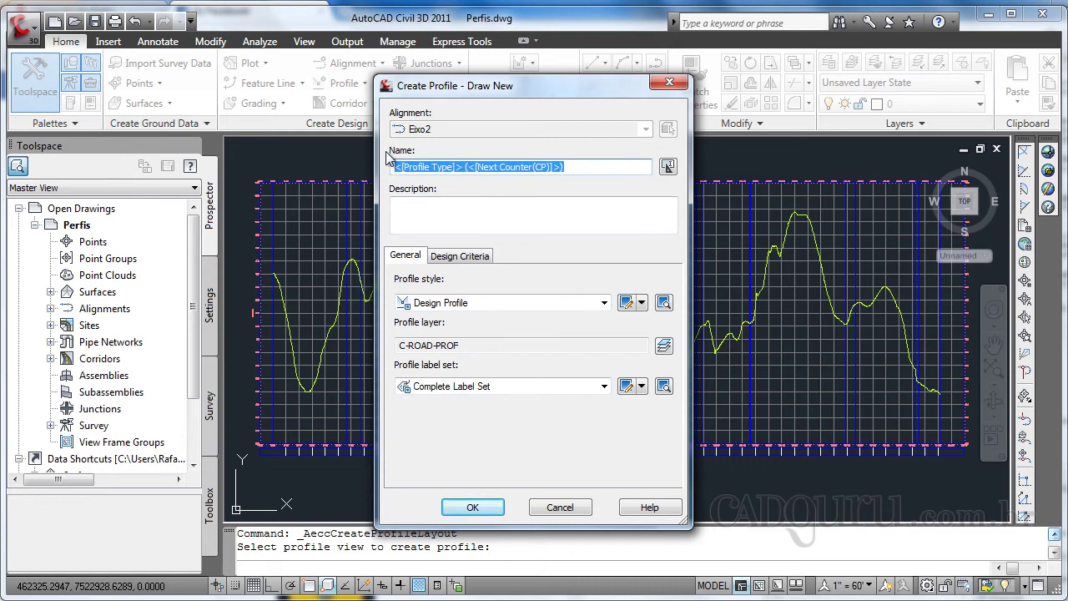
text(Perfil P)
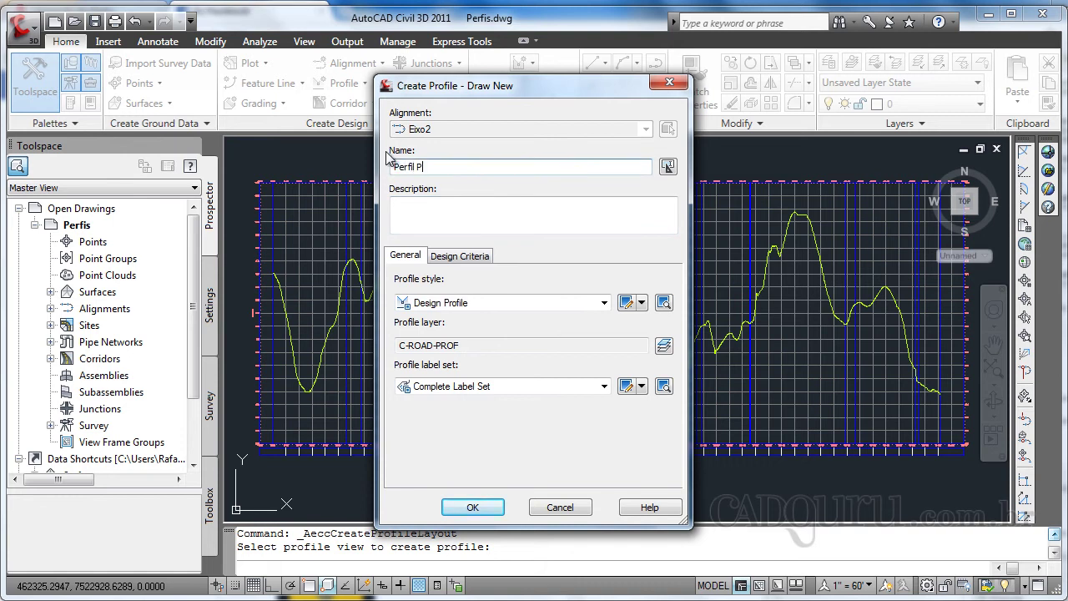
text(to)
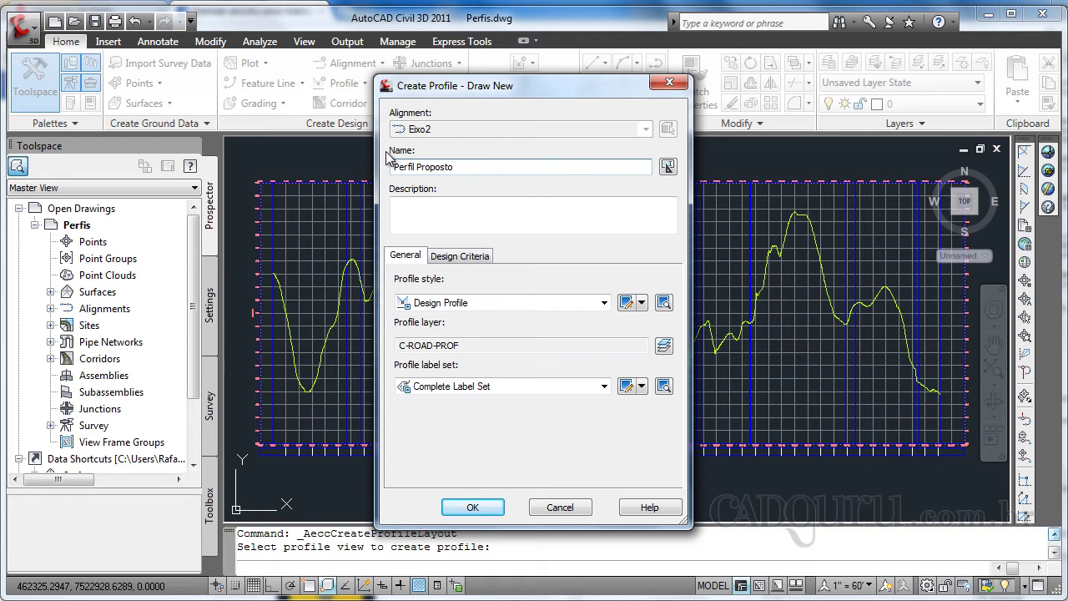
click(495, 510)
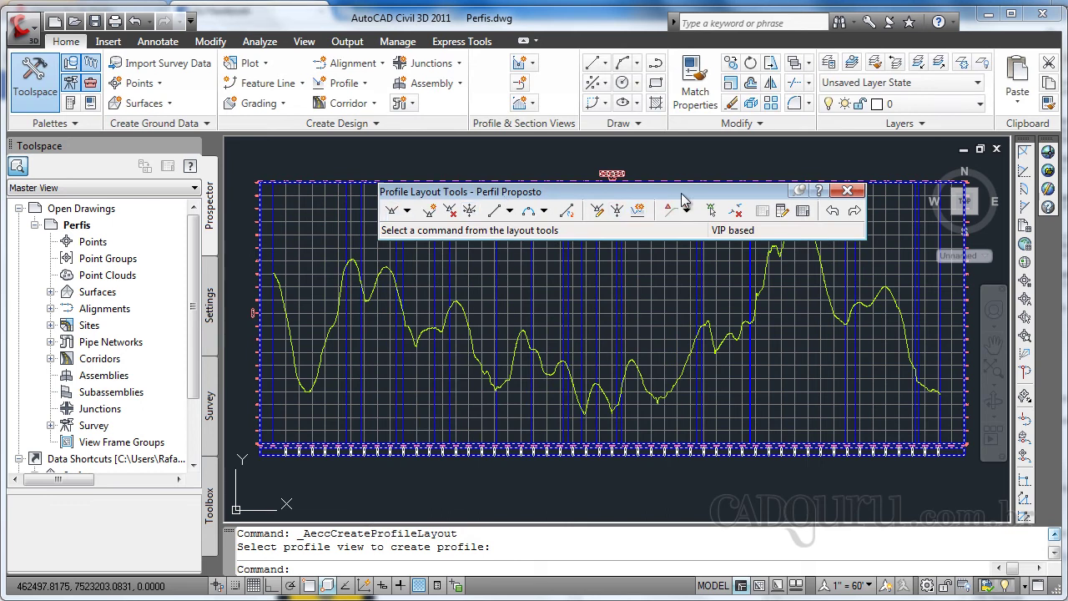
Select Draw Straights as the tangent mode, framing the ground profile's left end
click(407, 211)
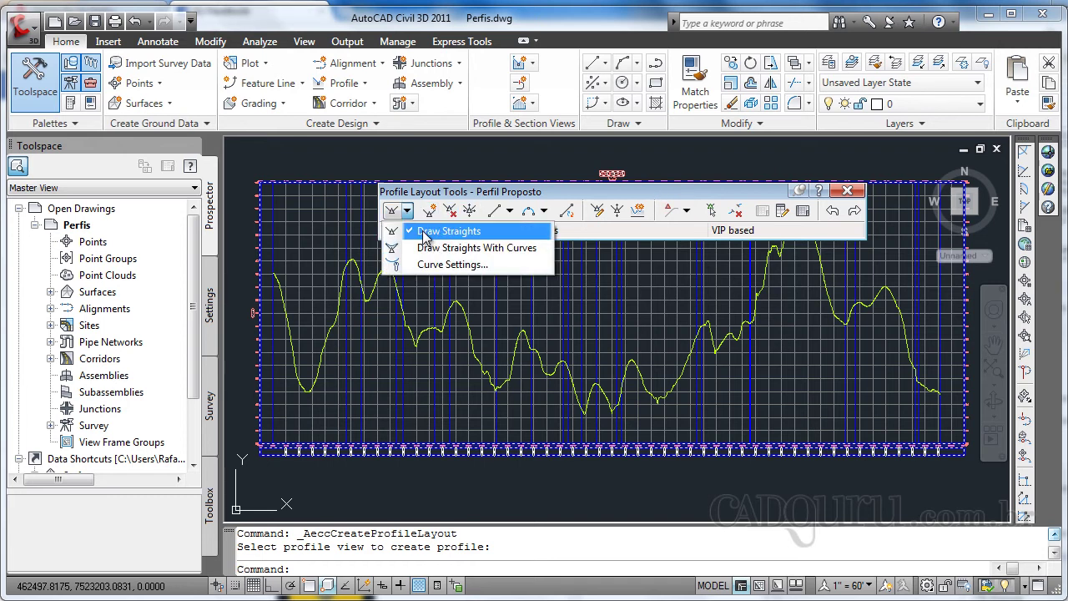
click(424, 234)
middle_drag(311, 265, 364, 238)
scroll(357, 345, up, 2)
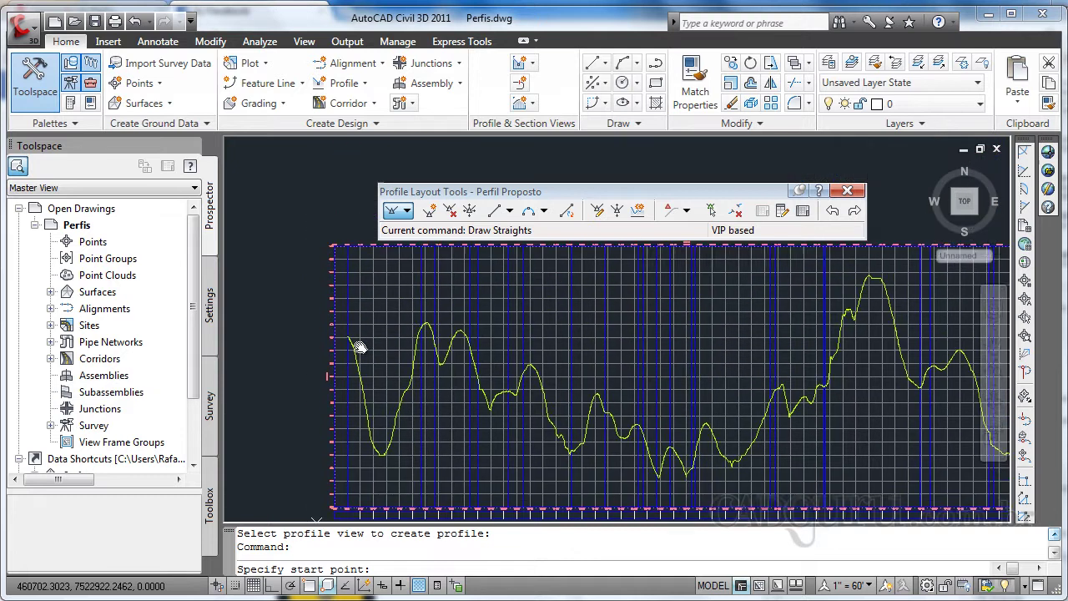
scroll(357, 346, up, 3)
scroll(355, 347, up, 3)
scroll(352, 350, up, 2)
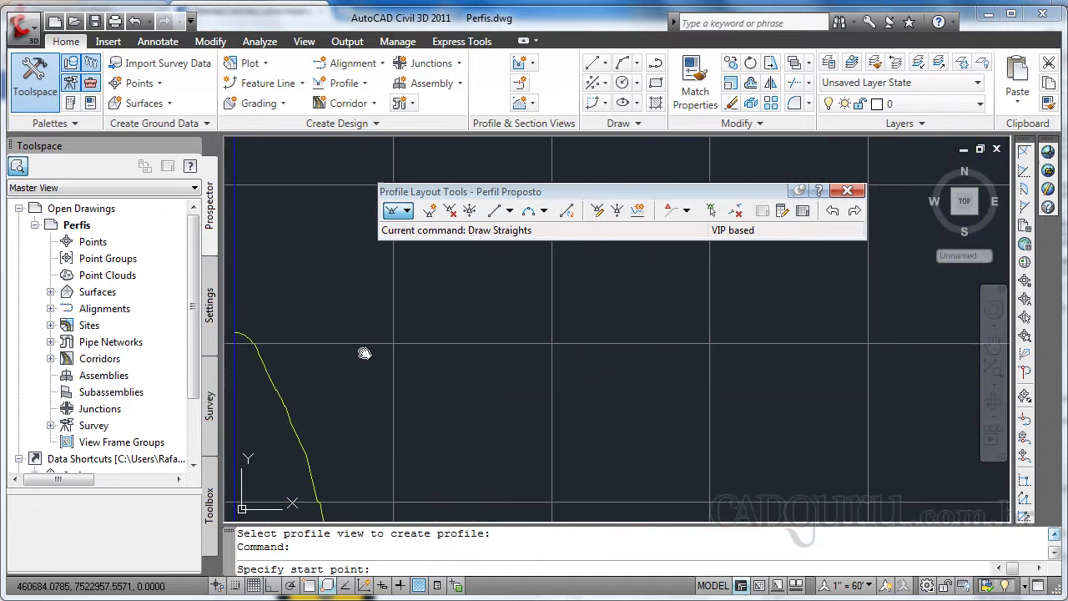
middle_drag(362, 353, 517, 362)
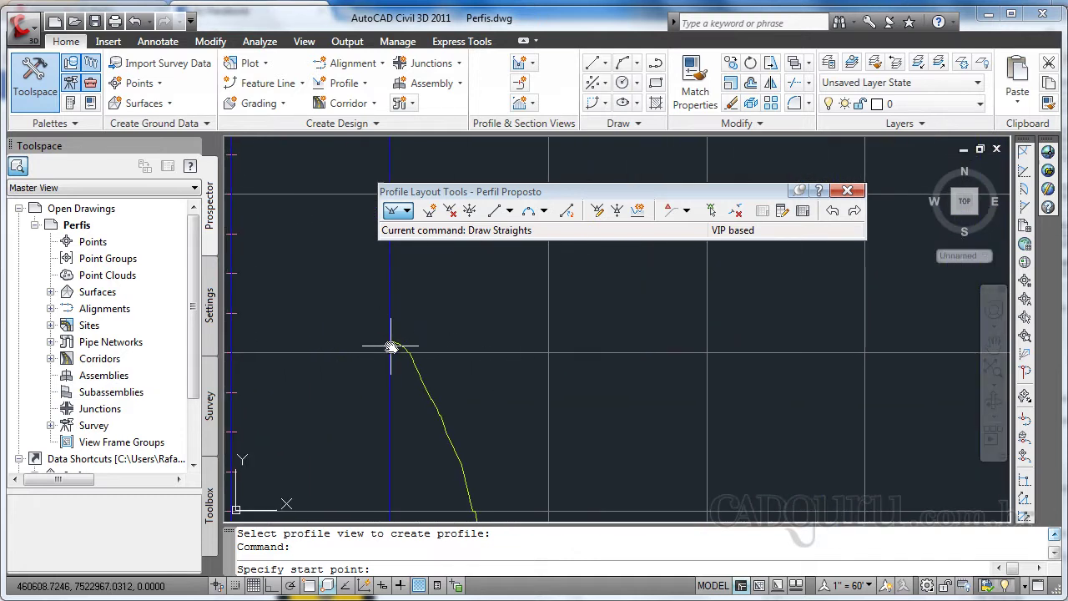
Start the tangent at the ground curve's left endpoint and place the first grade break
shift+right_click(354, 319)
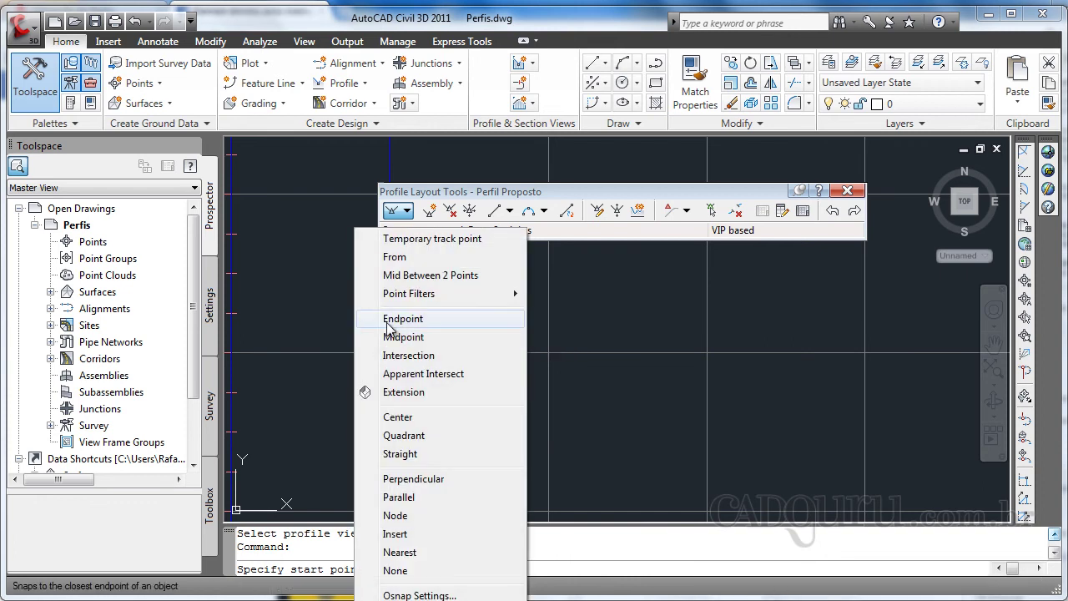
click(392, 319)
click(384, 350)
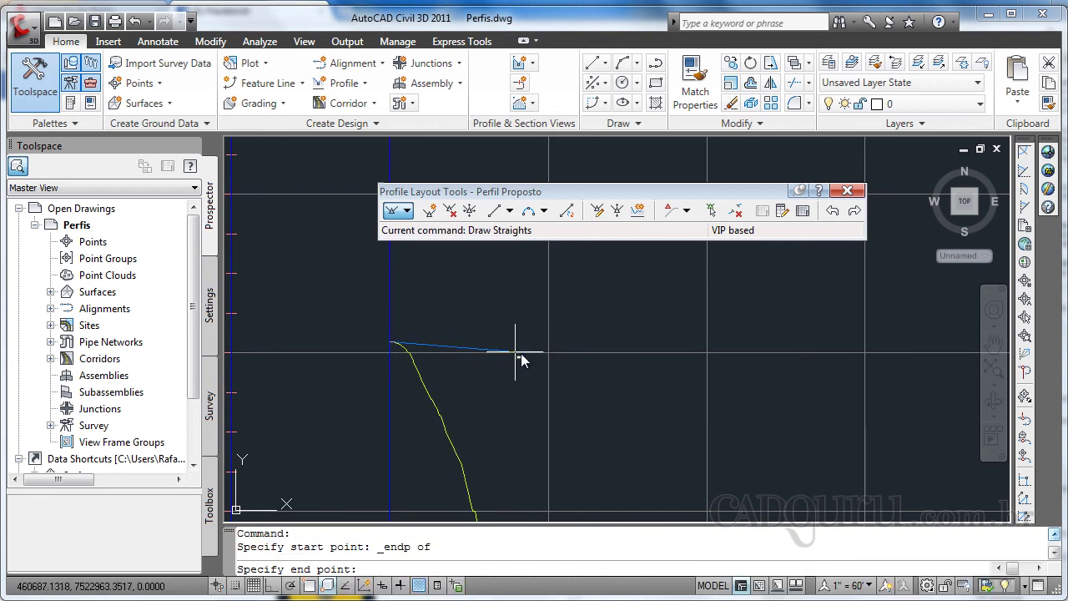
scroll(524, 363, down, 5)
scroll(530, 362, down, 2)
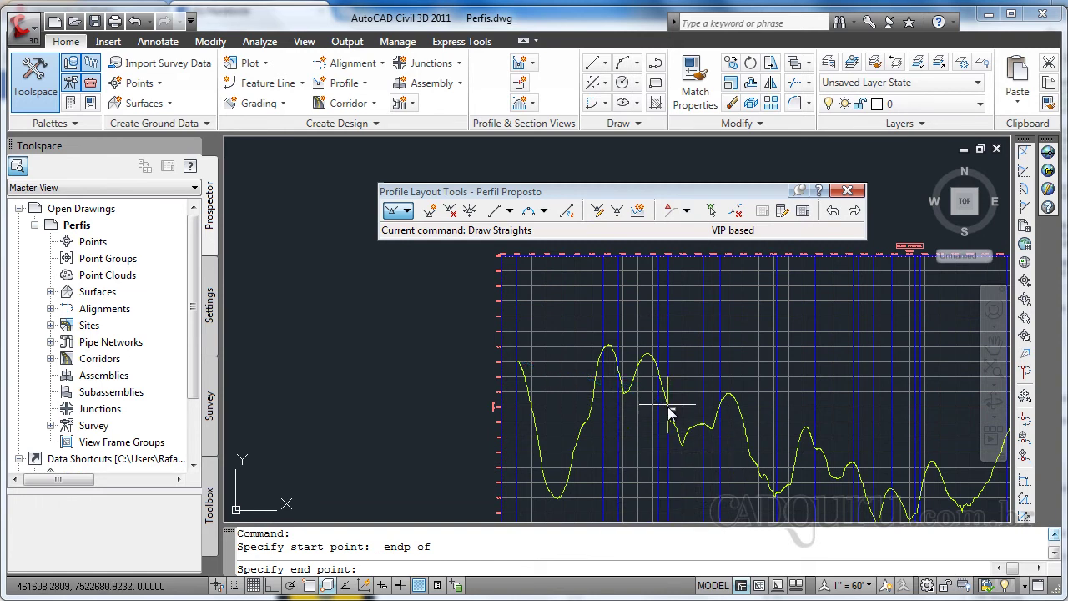
click(627, 422)
Place the next grade break further right, then follow the curve to its steep right end
click(786, 416)
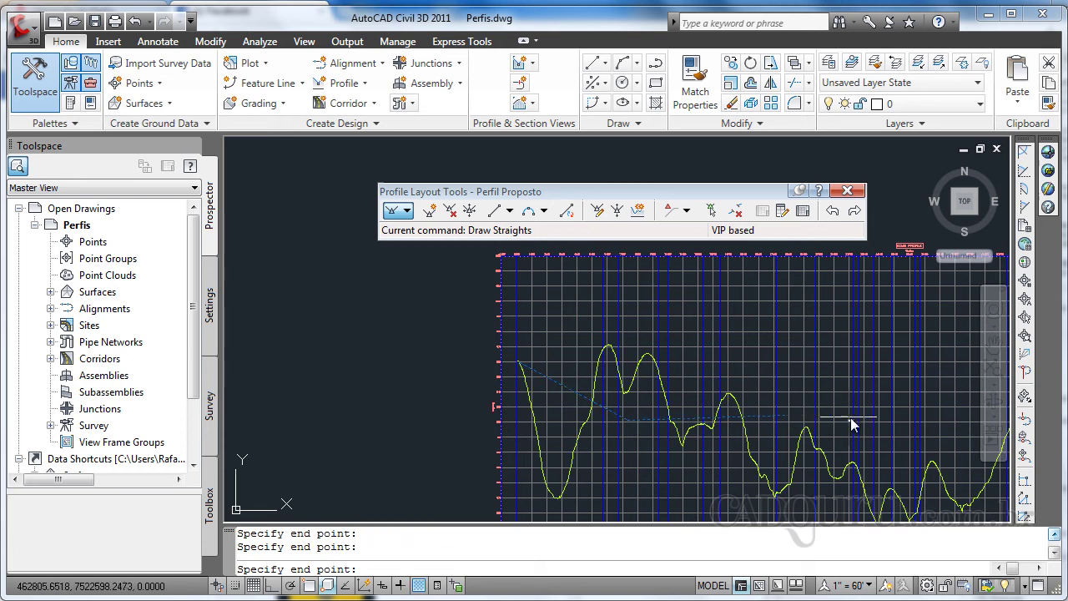
scroll(834, 382, down, 2)
middle_drag(661, 312, 476, 303)
scroll(643, 362, up, 3)
scroll(608, 370, up, 2)
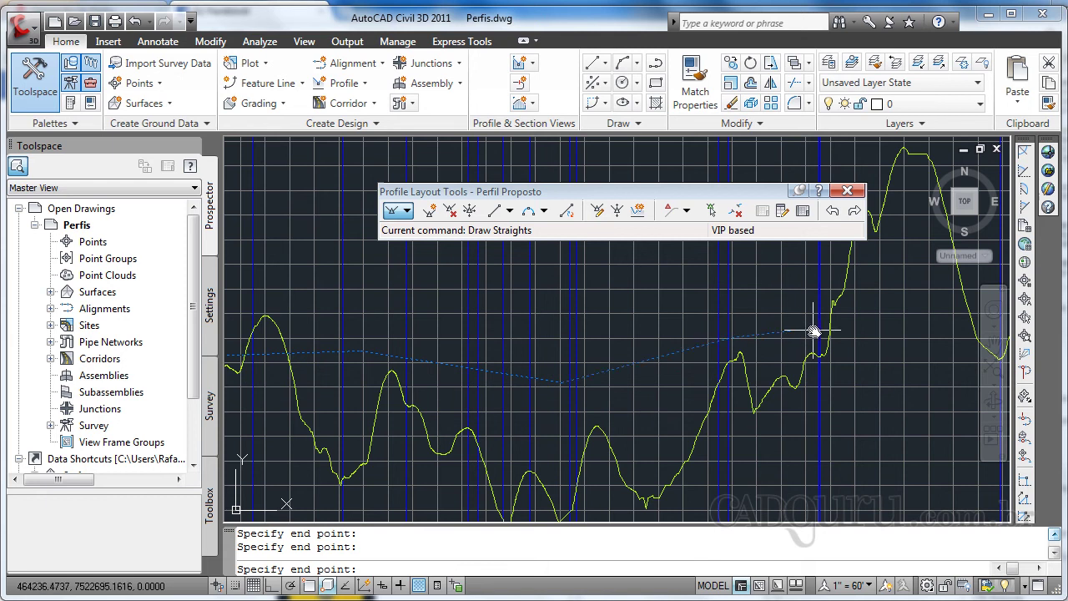
scroll(813, 331, down, 3)
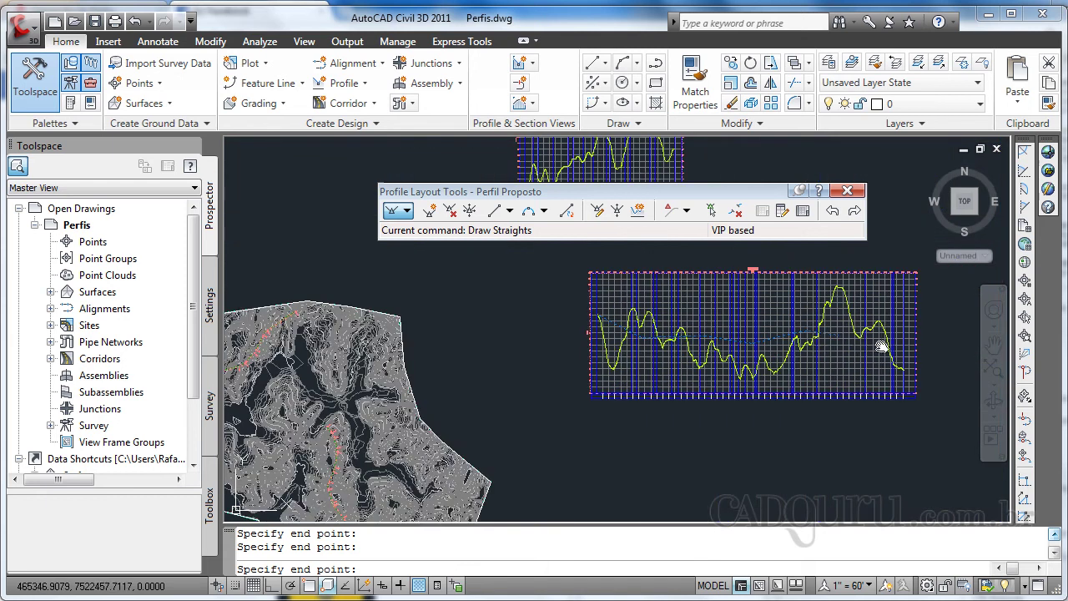
scroll(882, 350, up, 5)
mouse_move(898, 370)
middle_down()
mouse_move(715, 286)
mouse_move(679, 302)
mouse_move(715, 317)
middle_up()
scroll(744, 350, up, 2)
middle_drag(822, 396, 678, 270)
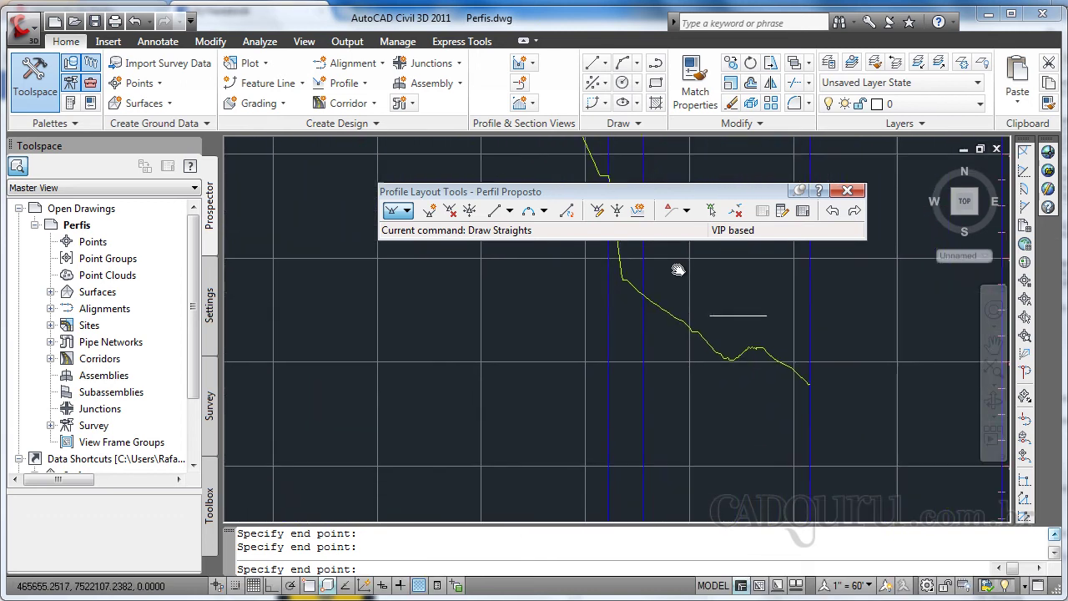
mouse_move(818, 358)
middle_down()
mouse_move(800, 295)
mouse_move(780, 344)
middle_up()
scroll(785, 322, up, 2)
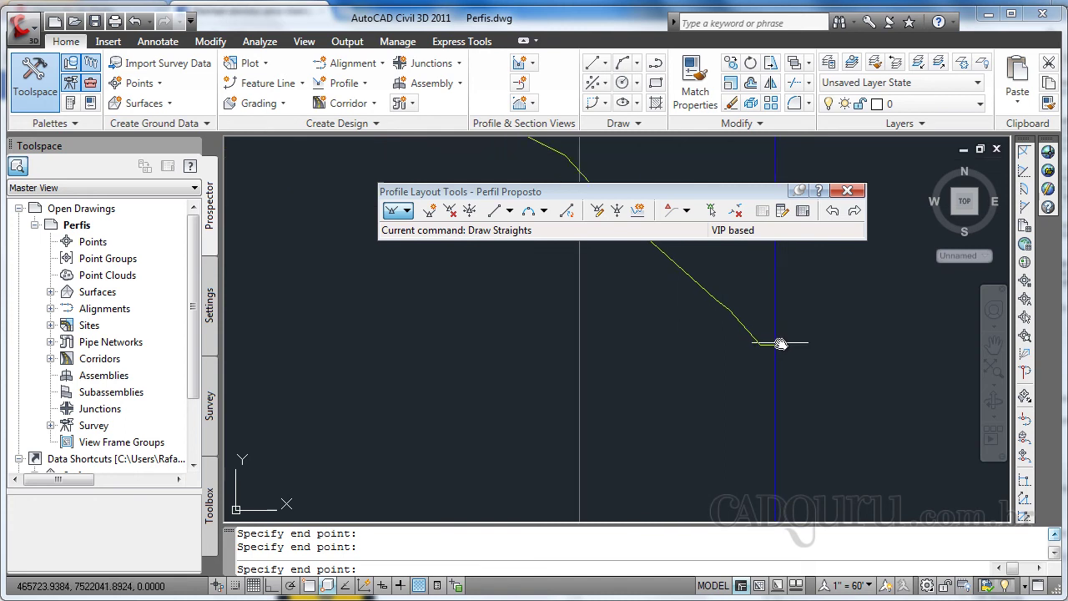
End the last tangent on the ground line's right endpoint and finish Draw Straights
shift+right_click(780, 344)
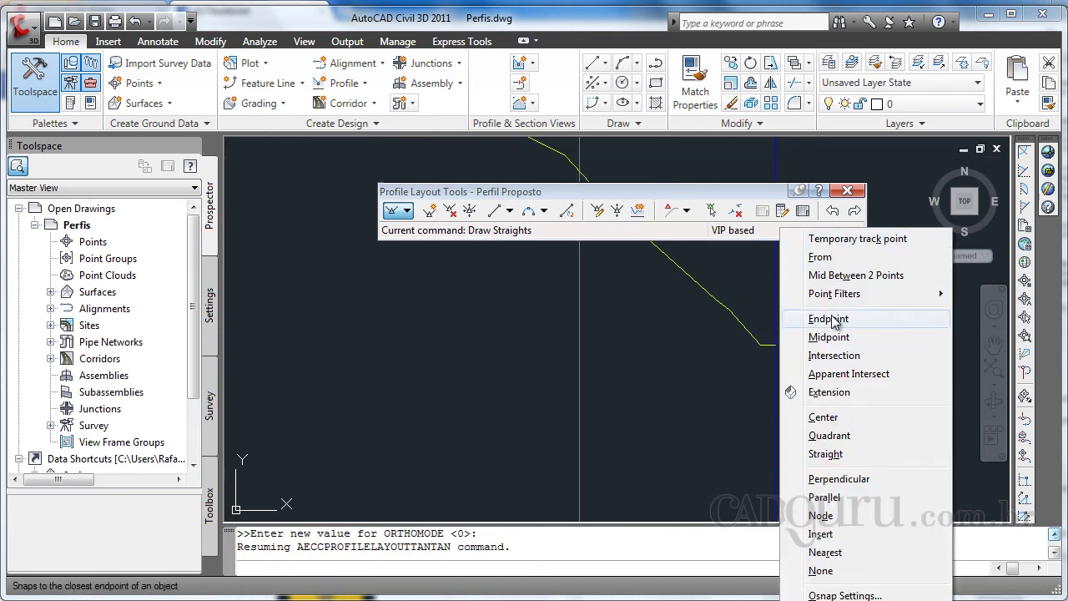
click(829, 318)
click(775, 344)
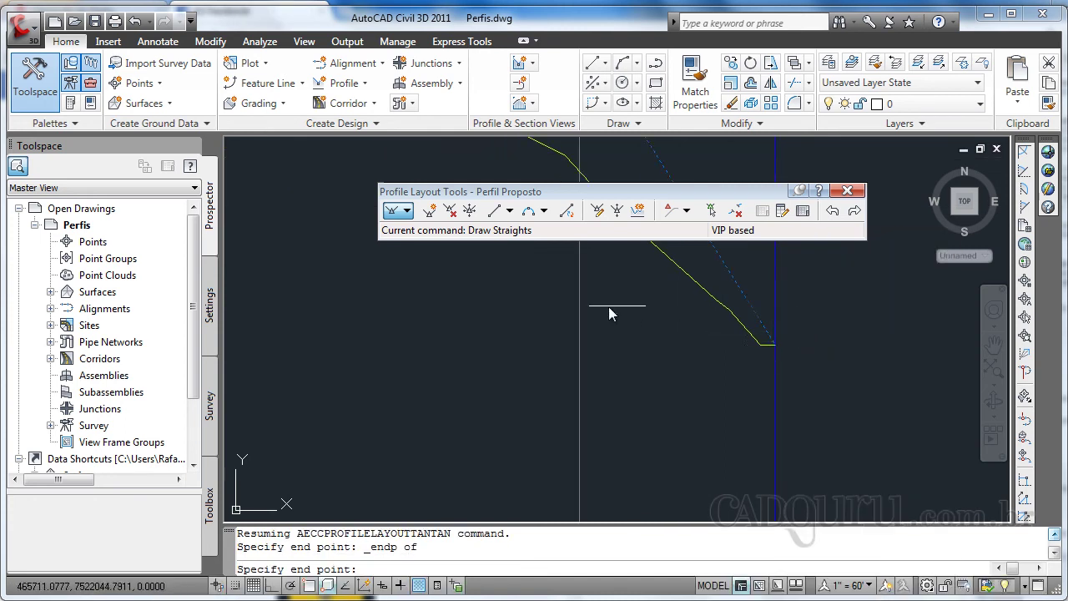
scroll(560, 334, down, 1)
scroll(518, 327, down, 2)
scroll(439, 323, down, 2)
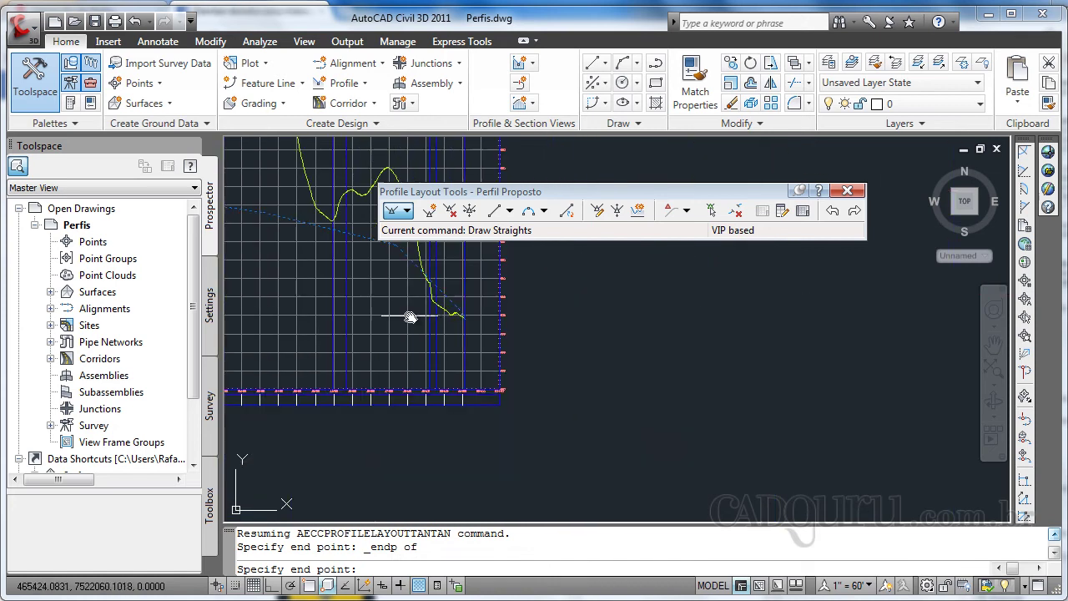
middle_drag(409, 317, 715, 376)
scroll(434, 325, up, 1)
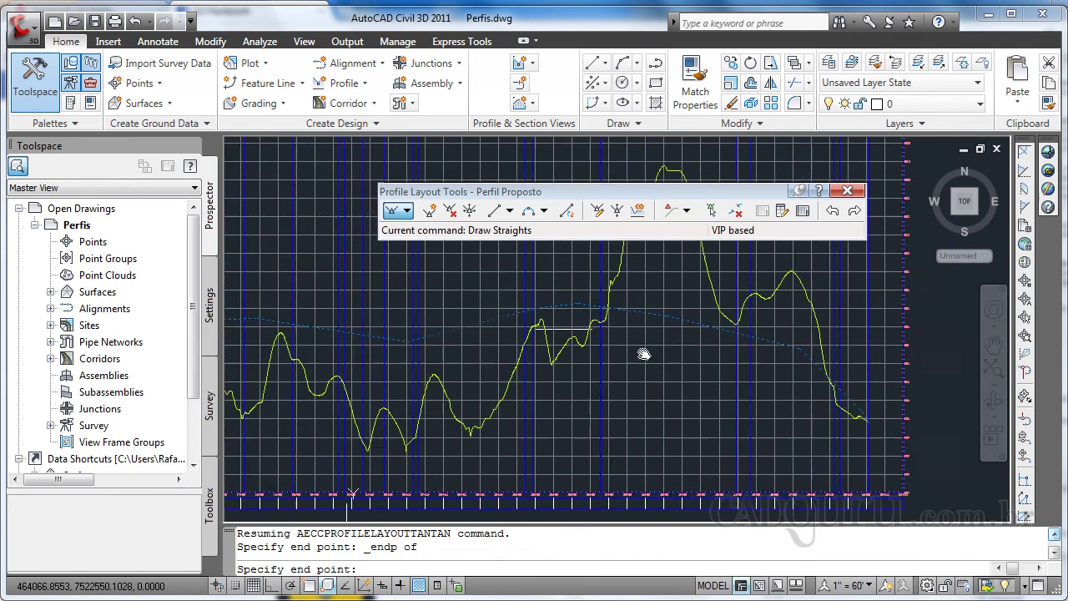
mouse_move(643, 353)
middle_down()
mouse_move(746, 364)
mouse_move(443, 362)
mouse_move(568, 306)
mouse_move(663, 340)
middle_up()
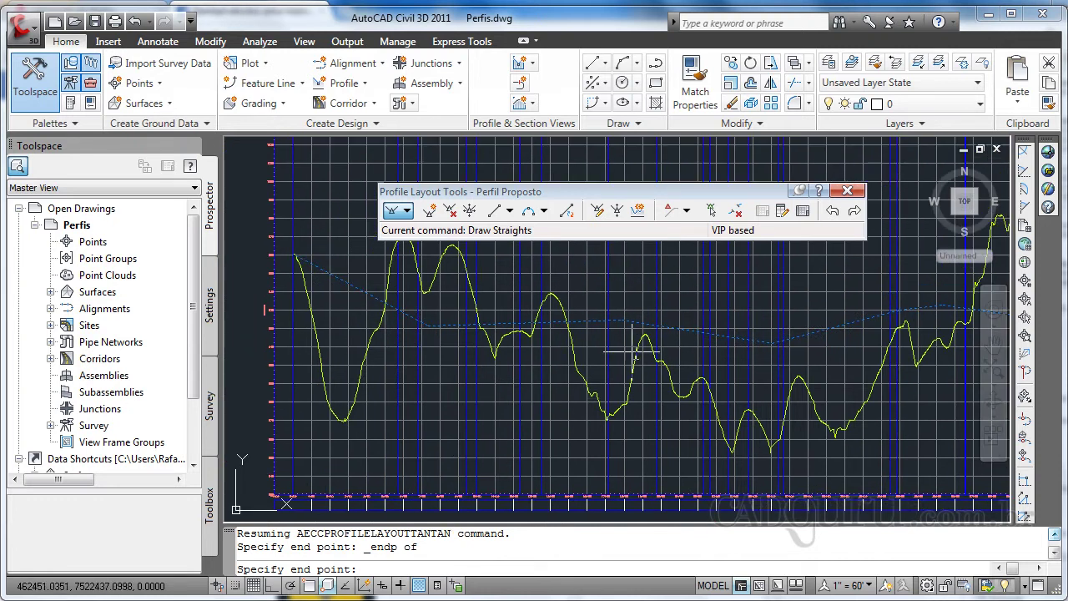
middle_drag(724, 338, 626, 336)
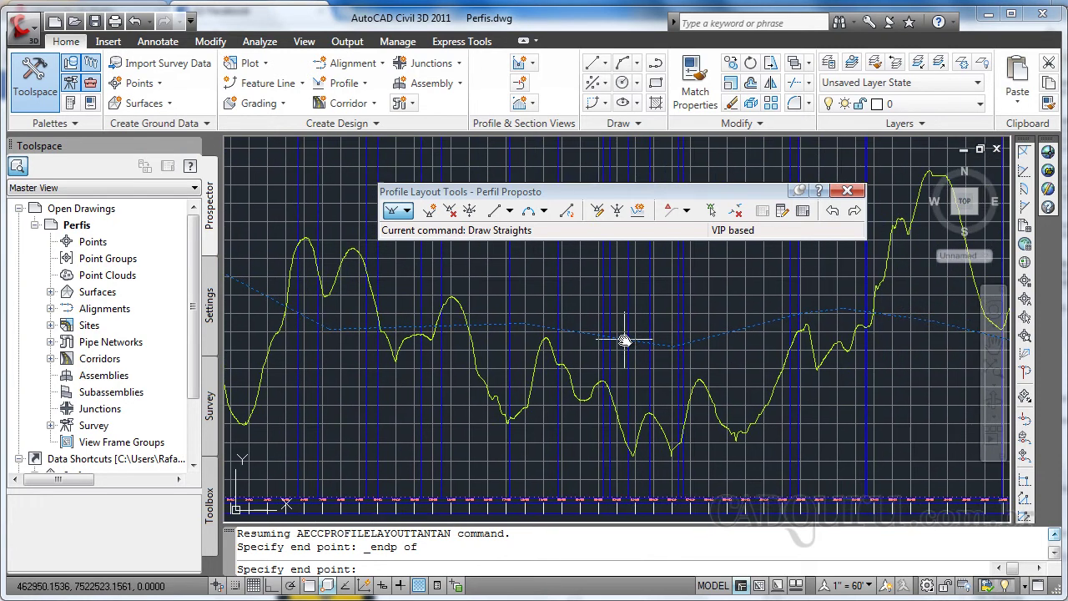
key(Return)
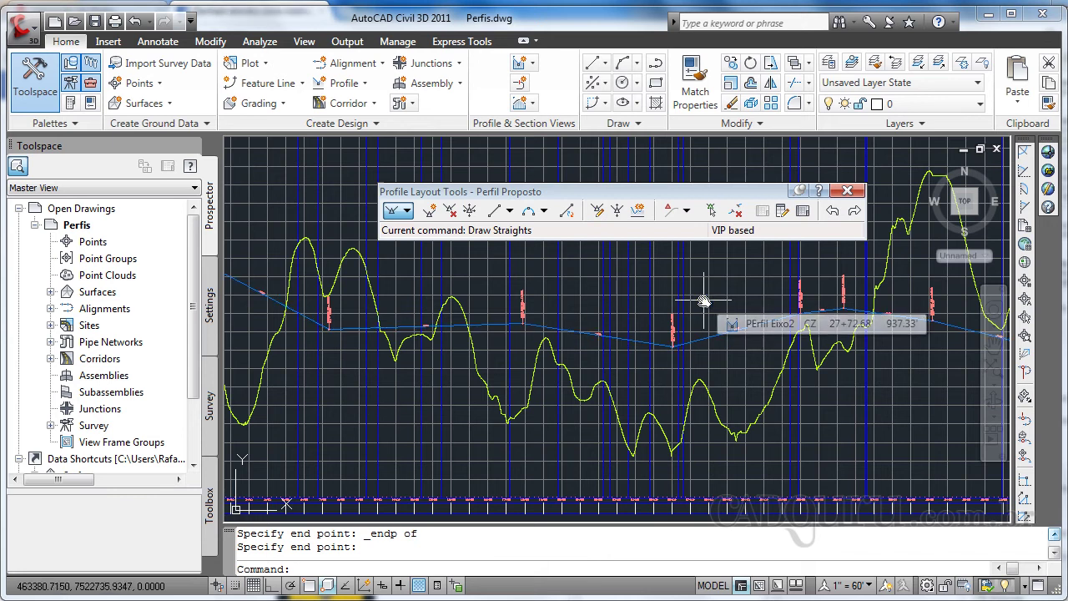
Zoom and pan along Perfil Proposto to review the new tangents over the ground line
scroll(715, 331, down, 3)
scroll(701, 339, up, 1)
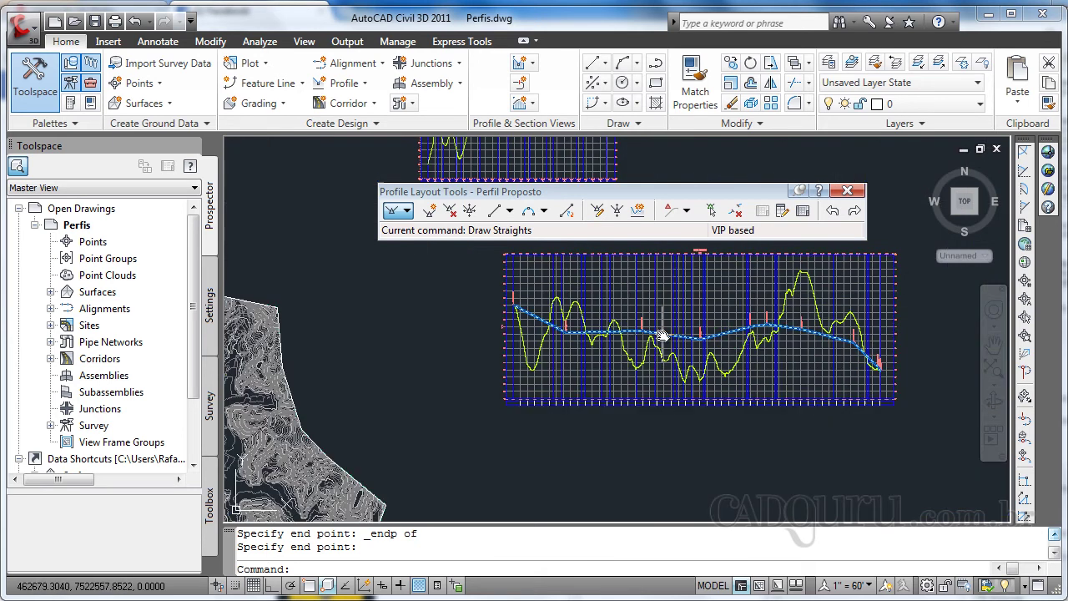
scroll(668, 338, up, 1)
scroll(609, 334, up, 2)
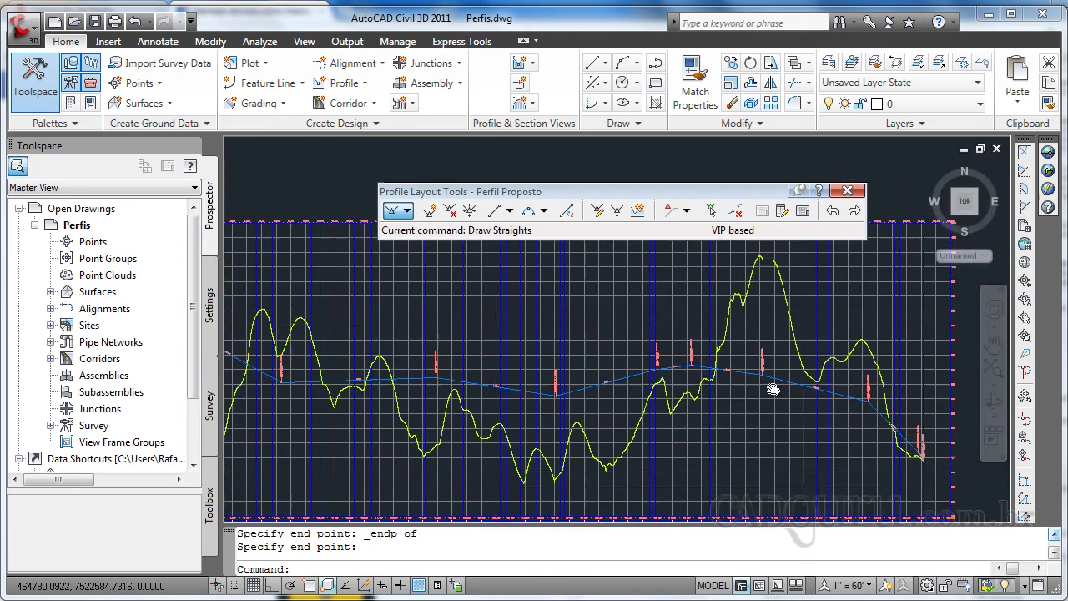
middle_drag(876, 327, 801, 379)
middle_drag(690, 317, 885, 297)
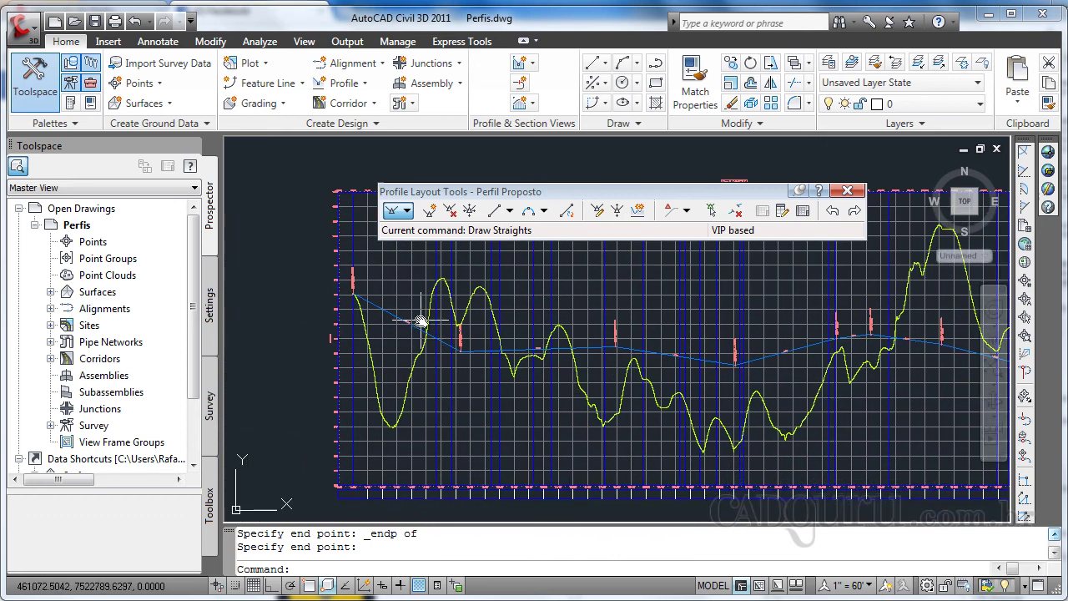
scroll(429, 400, down, 5)
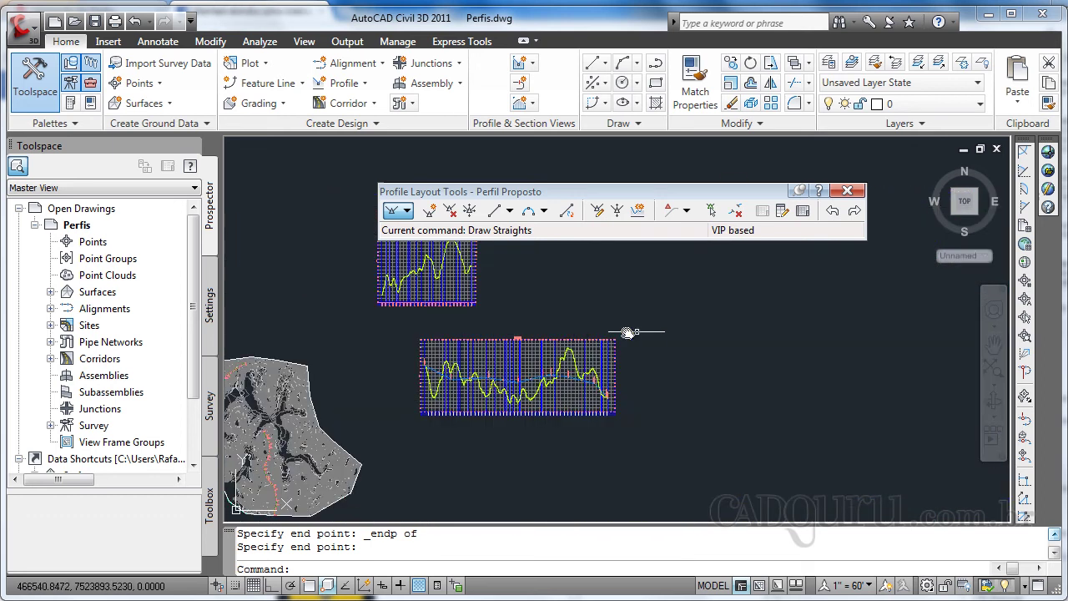
scroll(522, 373, up, 3)
scroll(522, 374, up, 2)
scroll(498, 381, up, 2)
scroll(703, 324, up, 1)
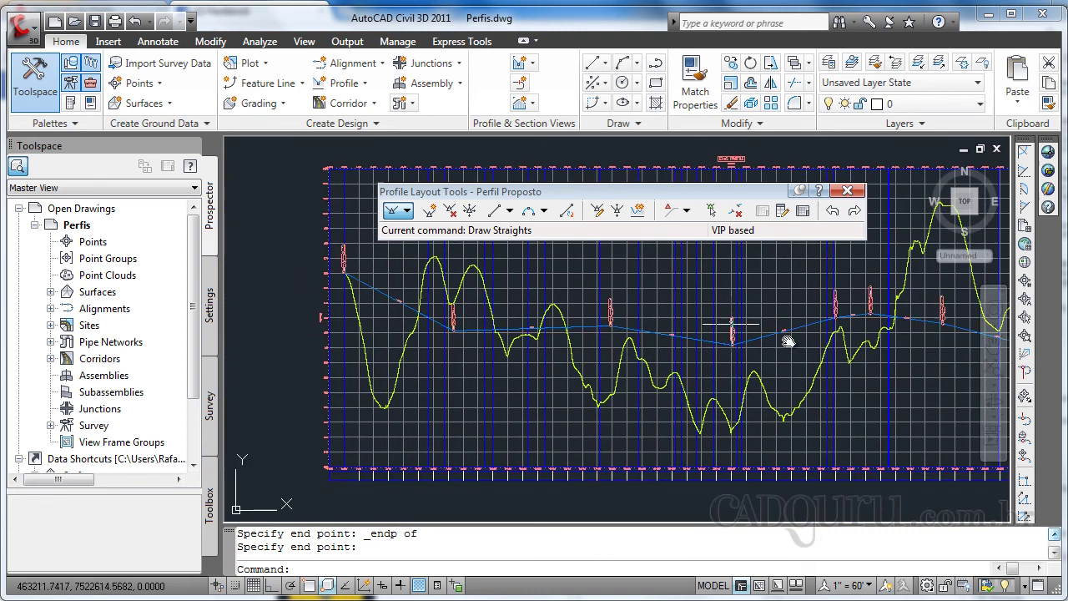
mouse_move(658, 334)
middle_down()
mouse_move(635, 432)
mouse_move(655, 405)
middle_up()
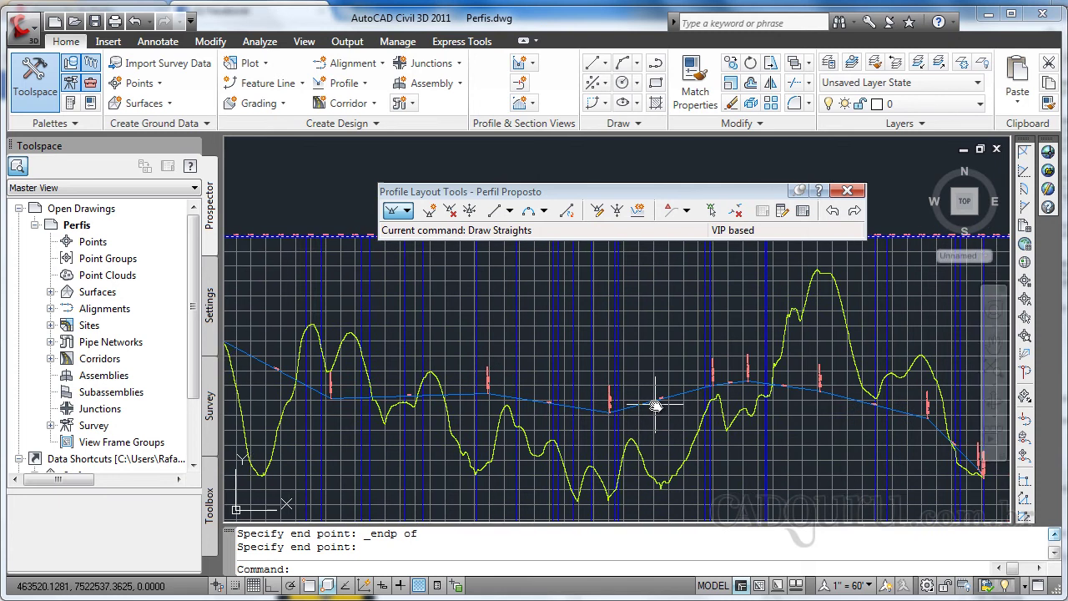
End the profile drawing command and close the Profile Layout Tools toolbar
key(Return)
middle_click(655, 405)
middle_click(655, 404)
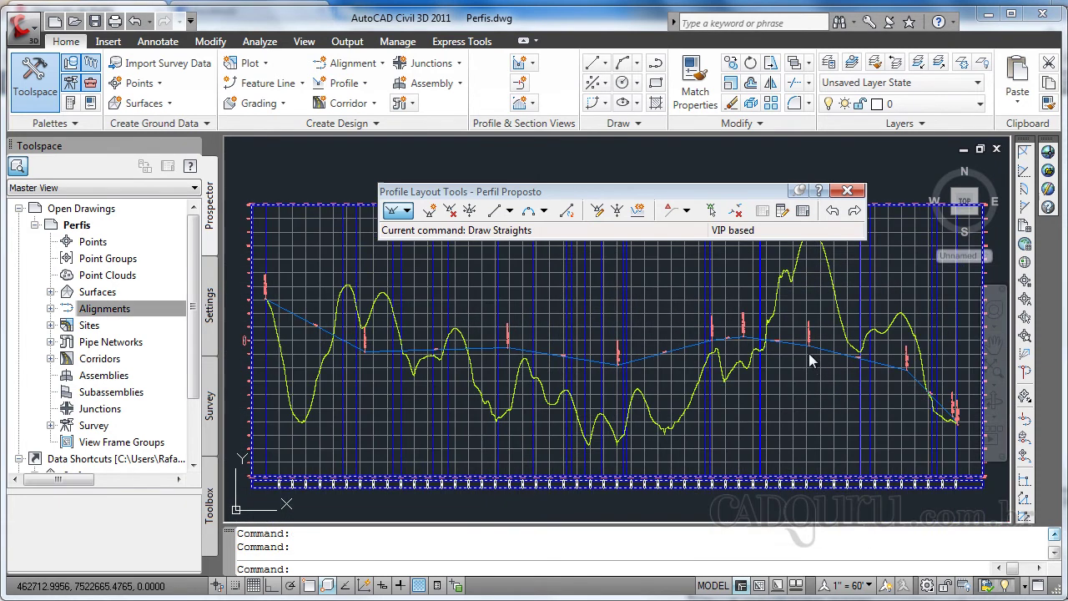
click(844, 191)
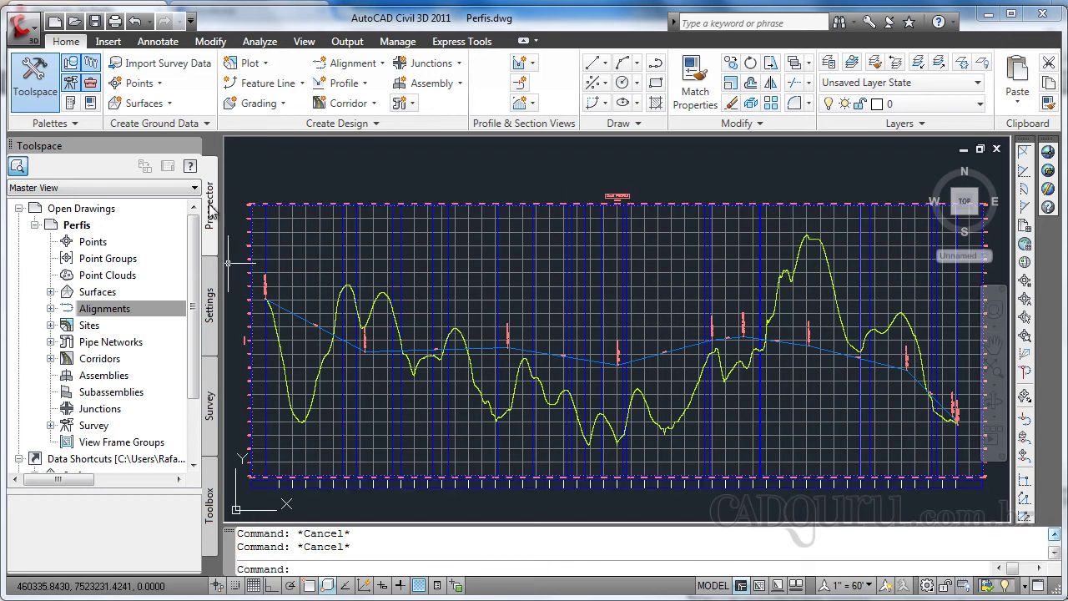
Expand Alignments > Centerline Alignments > Eixo2 > Profiles in Prospector and select Perfil Proposto
click(52, 309)
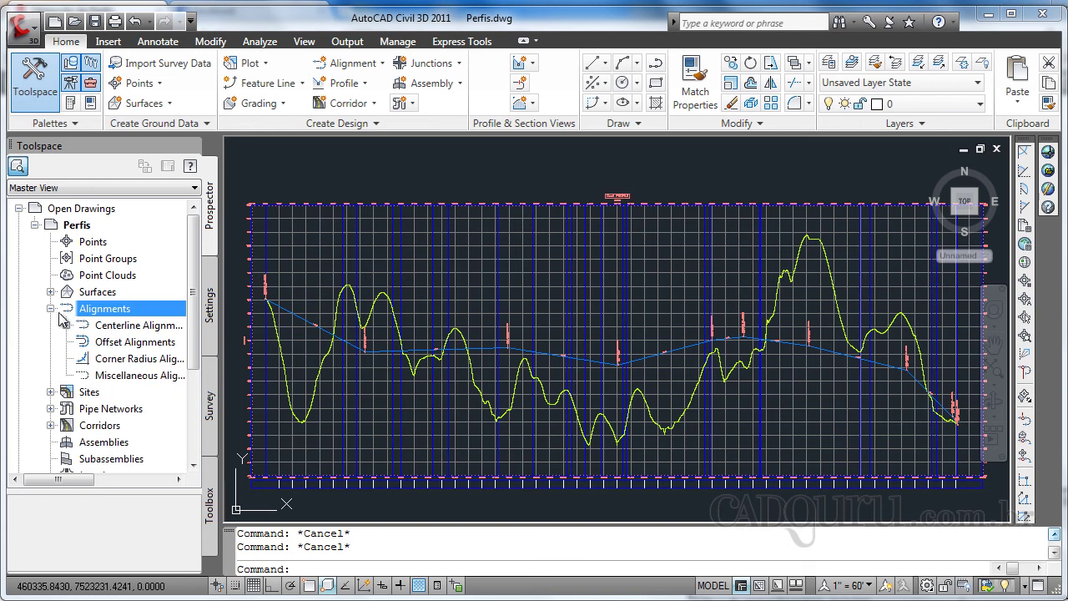
click(67, 325)
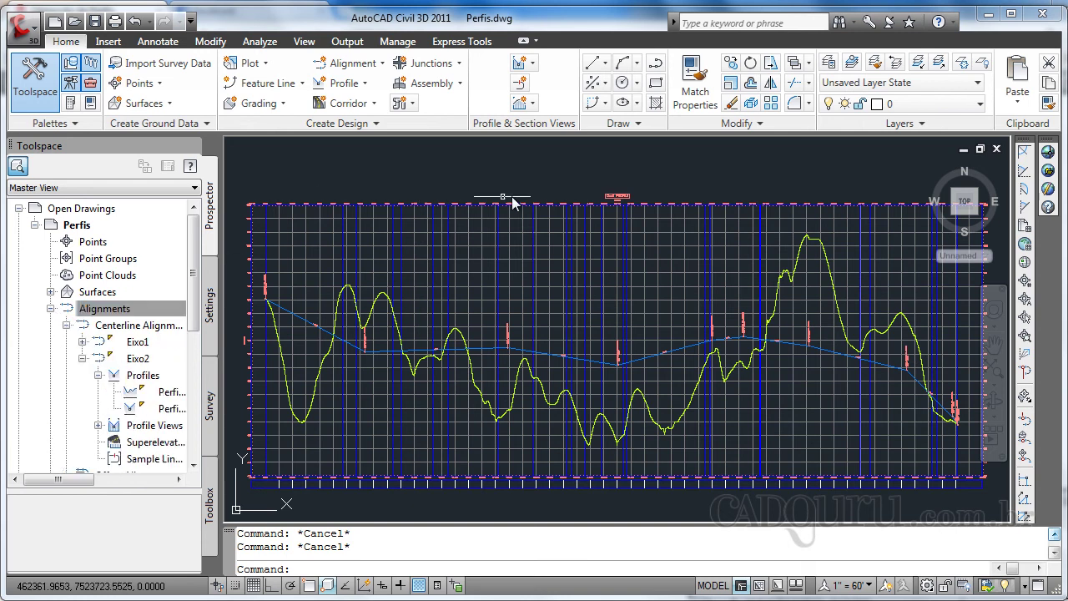
scroll(616, 195, up, 5)
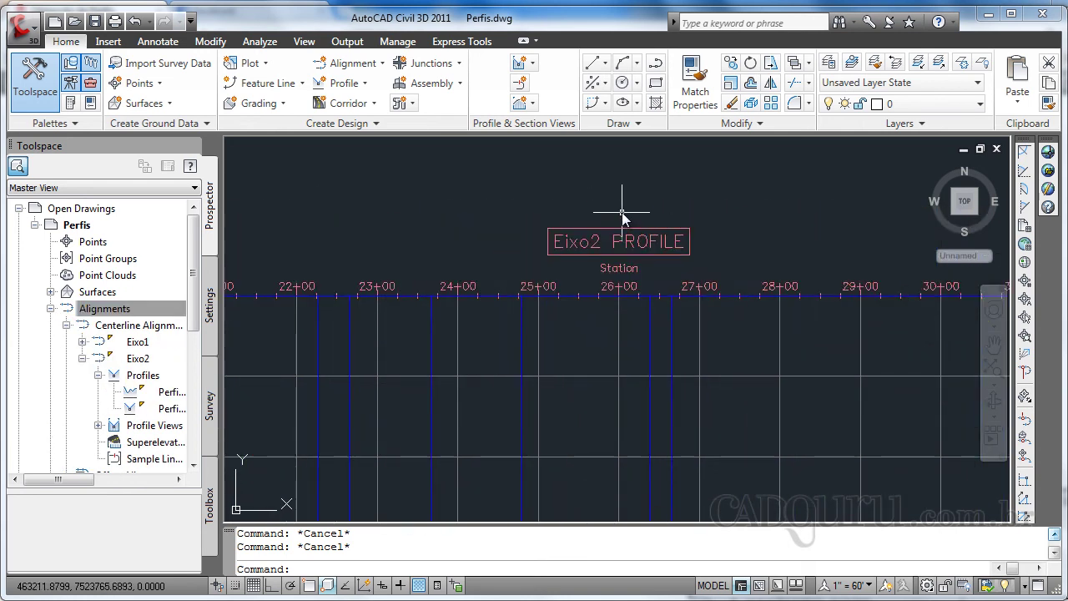
scroll(282, 323, down, 4)
scroll(150, 359, down, 1)
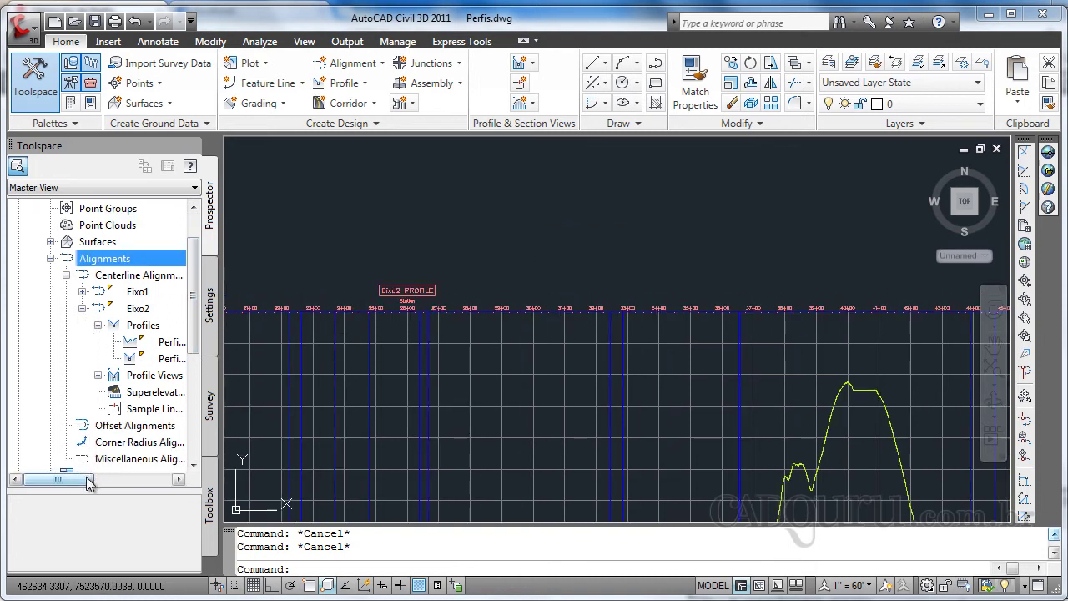
drag(89, 478, 127, 481)
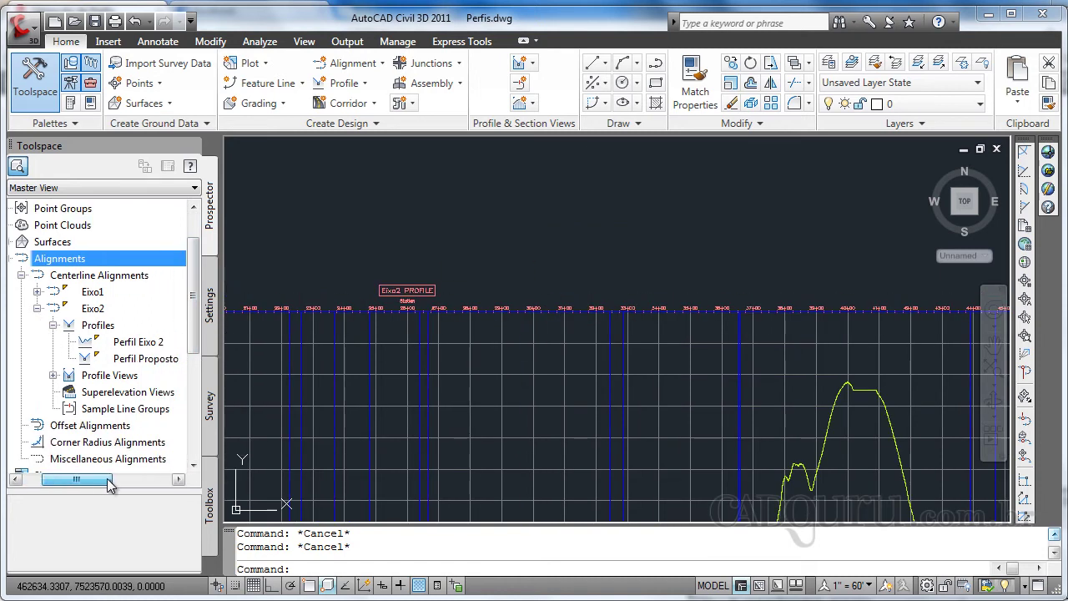
click(98, 351)
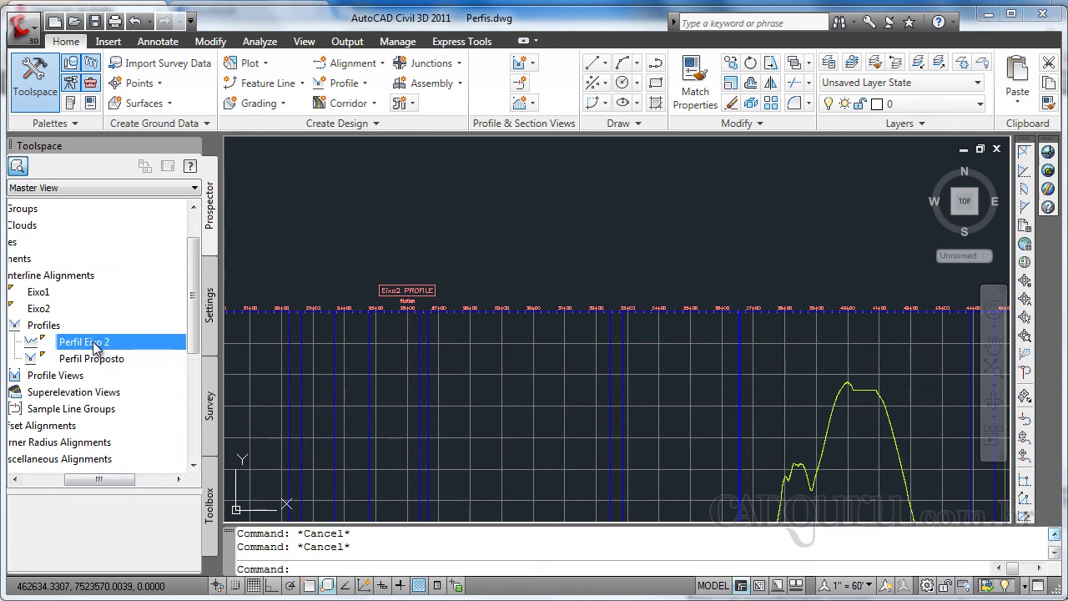
right_click(96, 349)
click(107, 310)
click(94, 357)
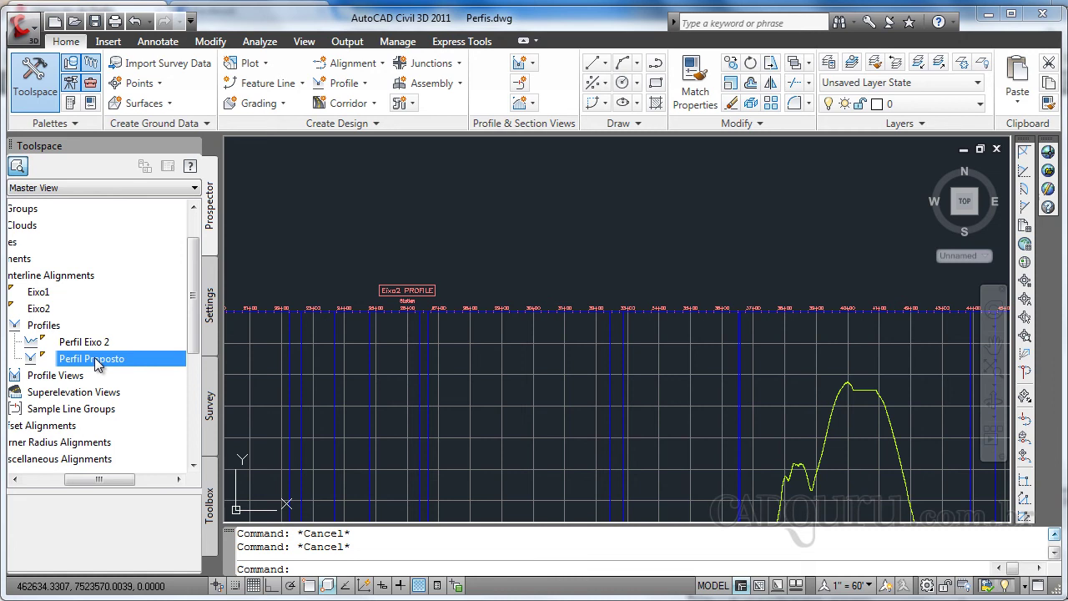
right_click(95, 357)
Open Perfil Proposto's Profile Properties and edit its Design Profile style
click(125, 371)
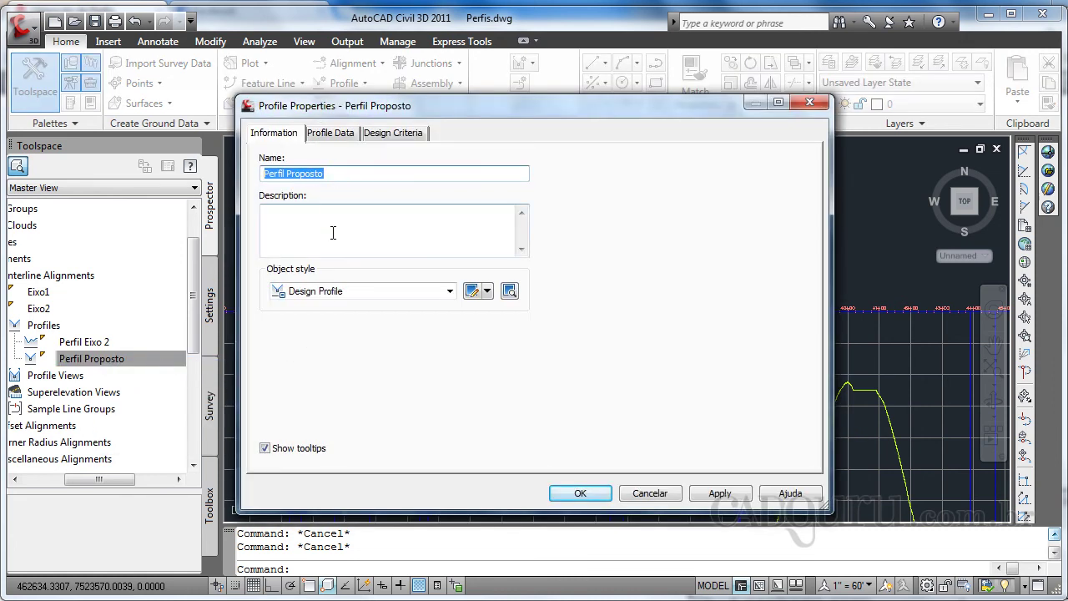
click(347, 132)
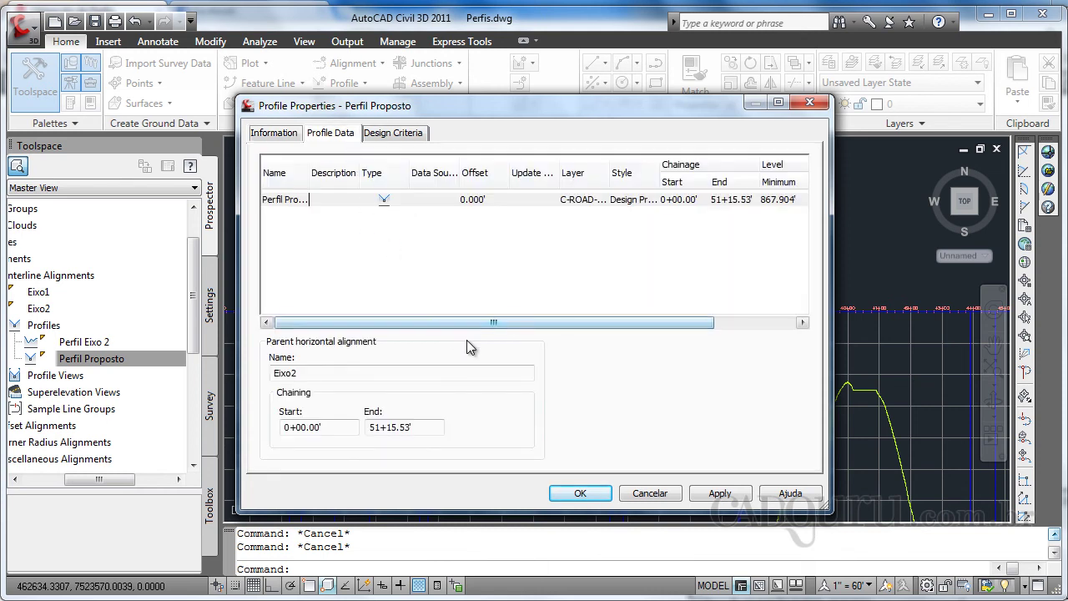
drag(452, 324, 559, 320)
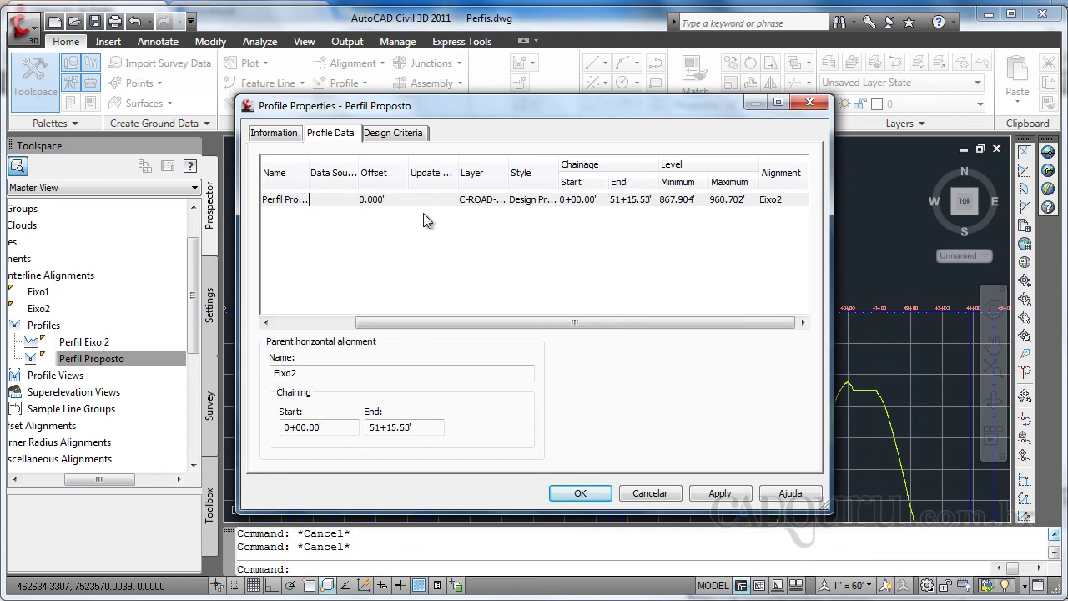
click(282, 136)
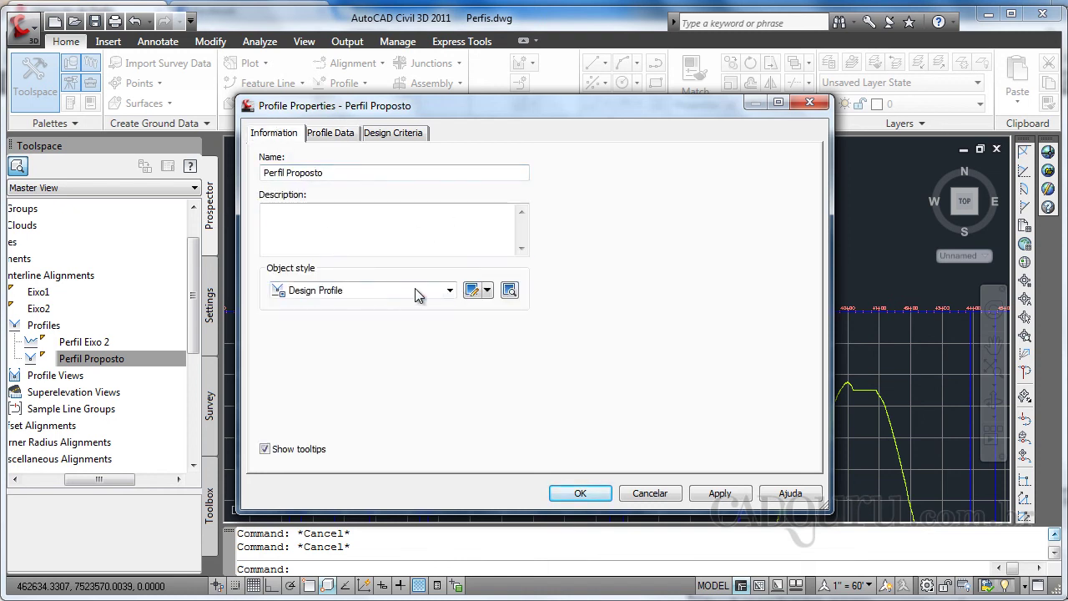
click(487, 291)
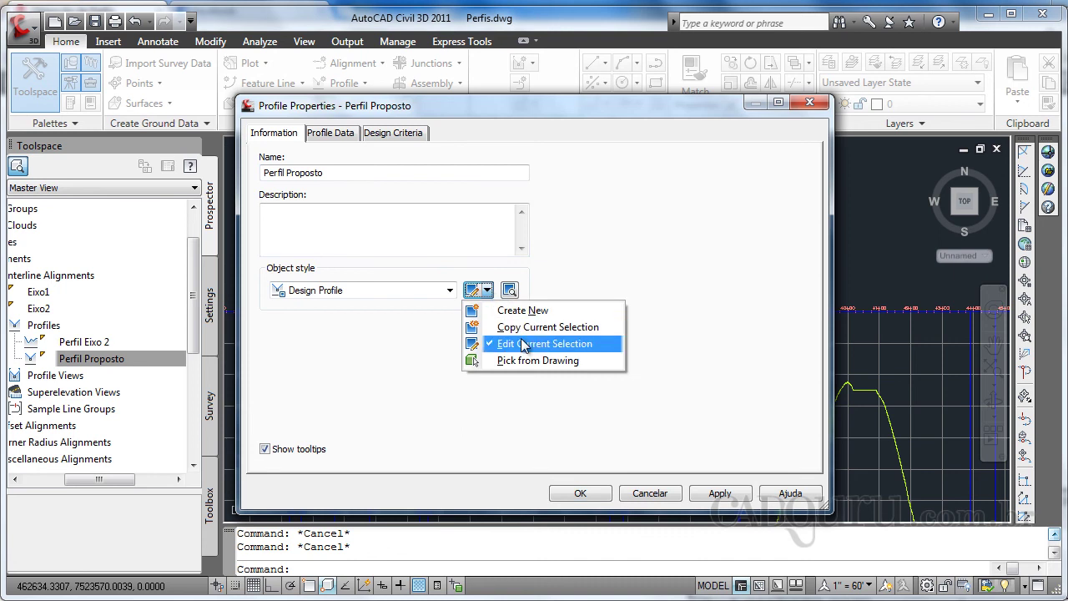
click(524, 343)
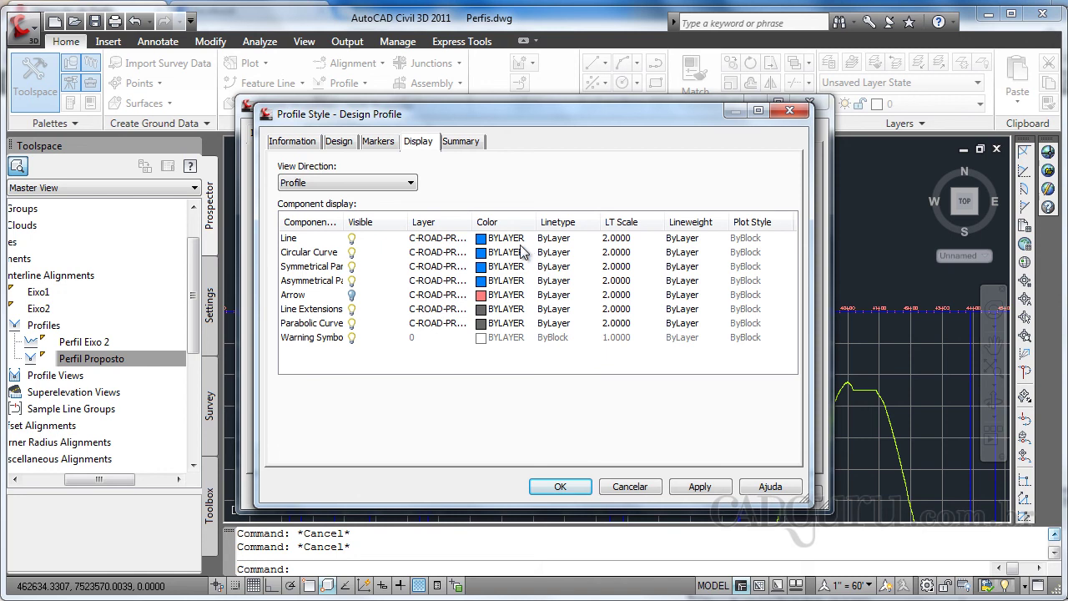
Give the style's line colour 10 (red) and the CENTER linetype, and apply the changes
click(490, 239)
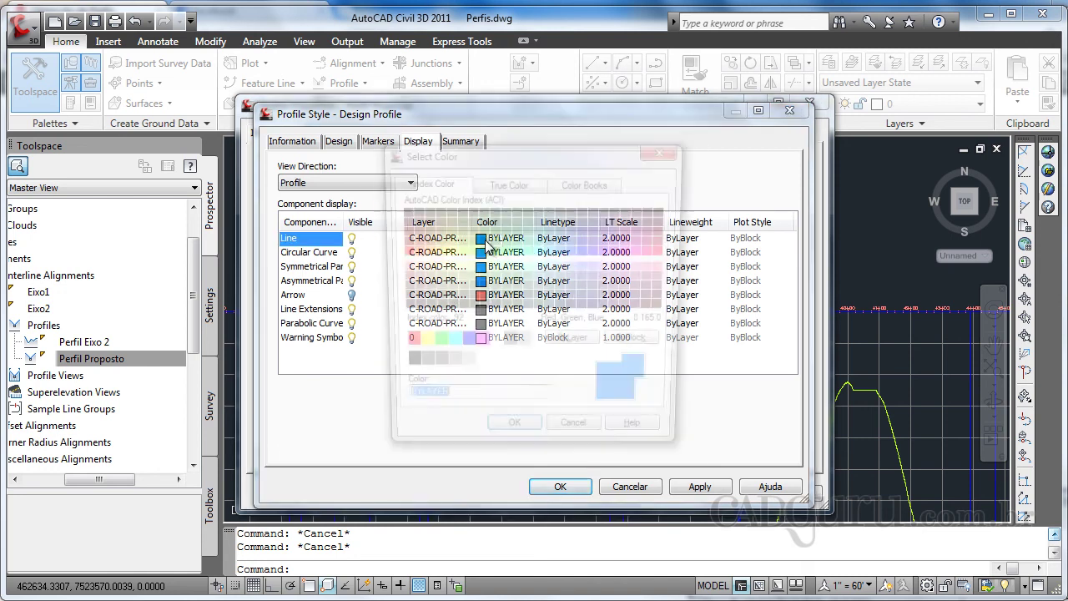
click(401, 251)
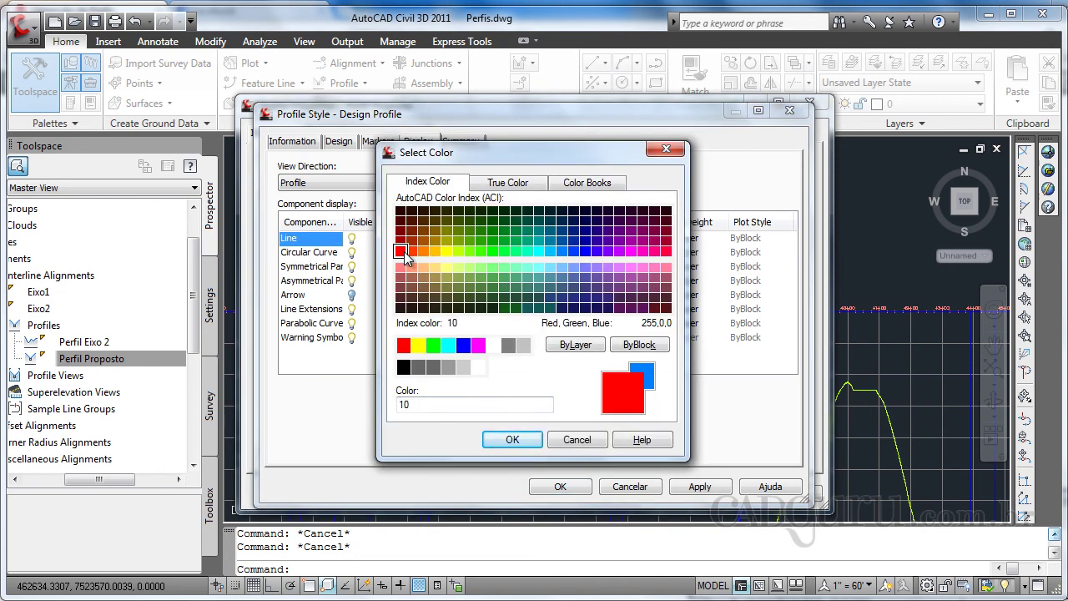
click(513, 439)
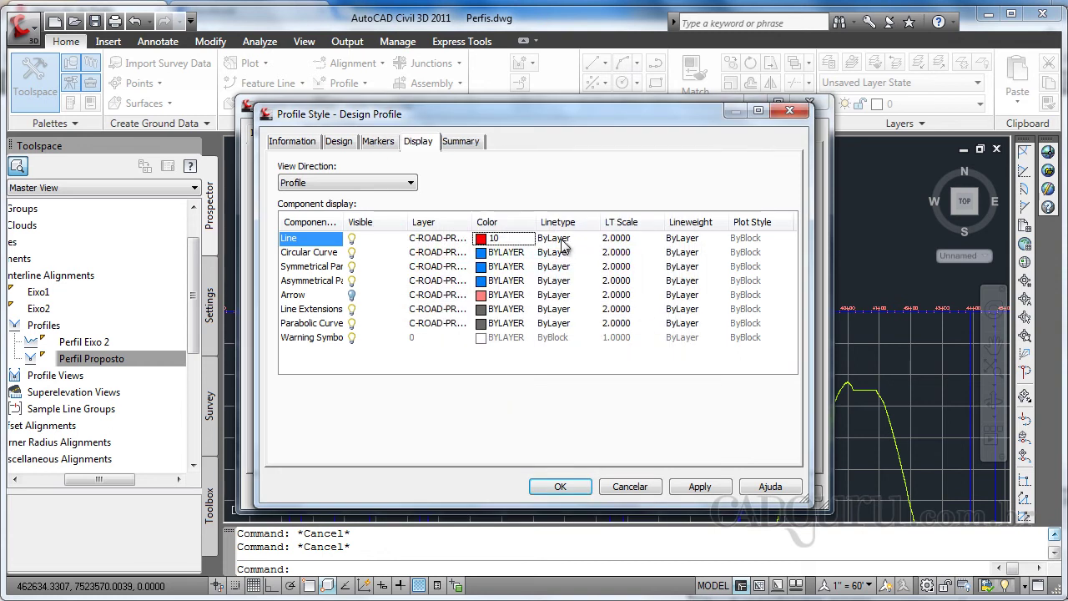
click(555, 240)
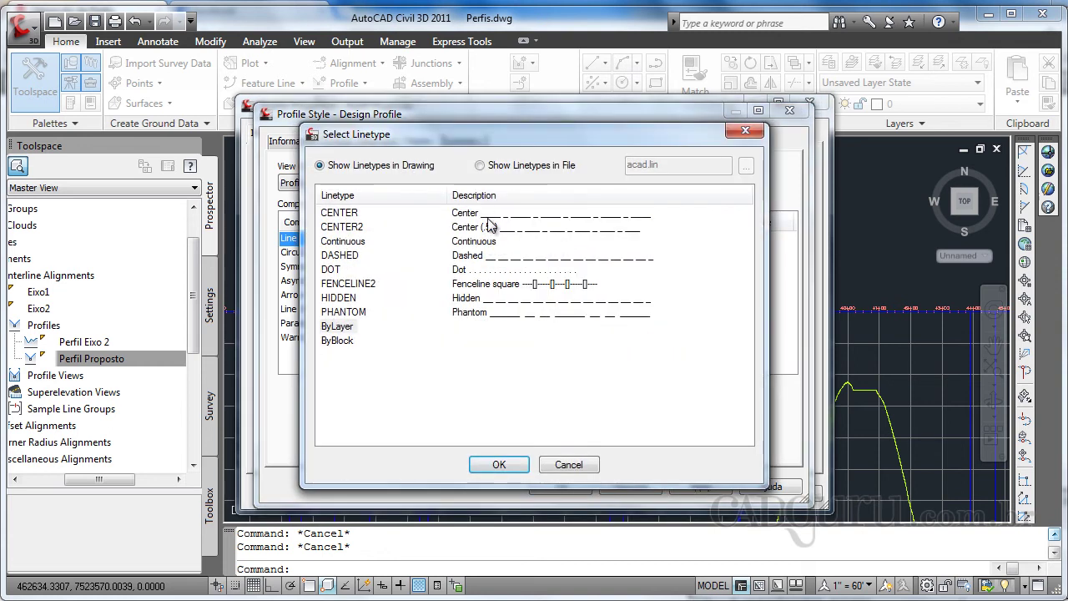
click(350, 216)
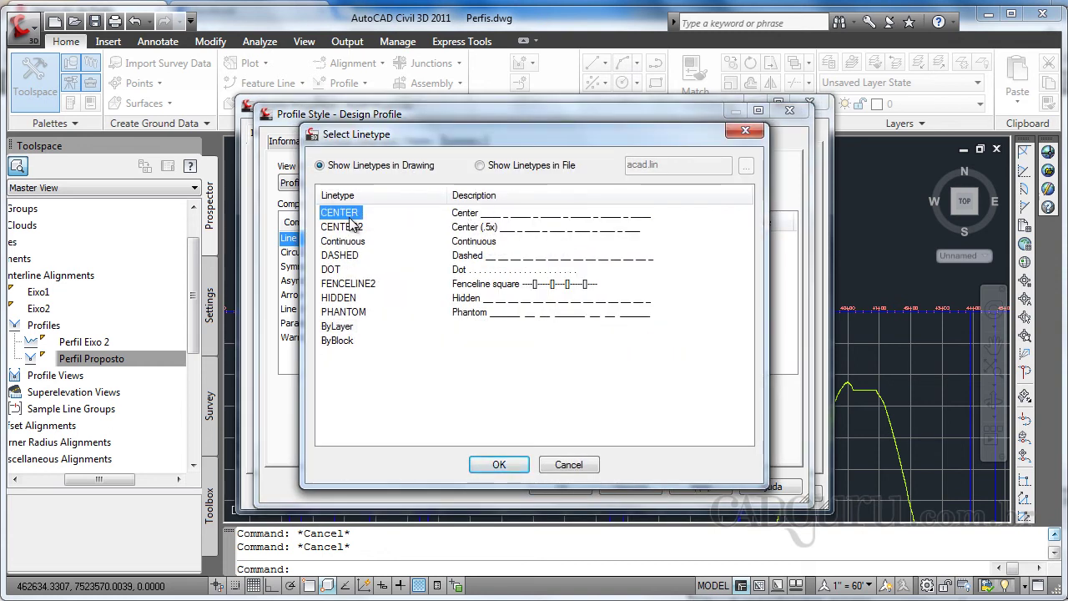
click(493, 465)
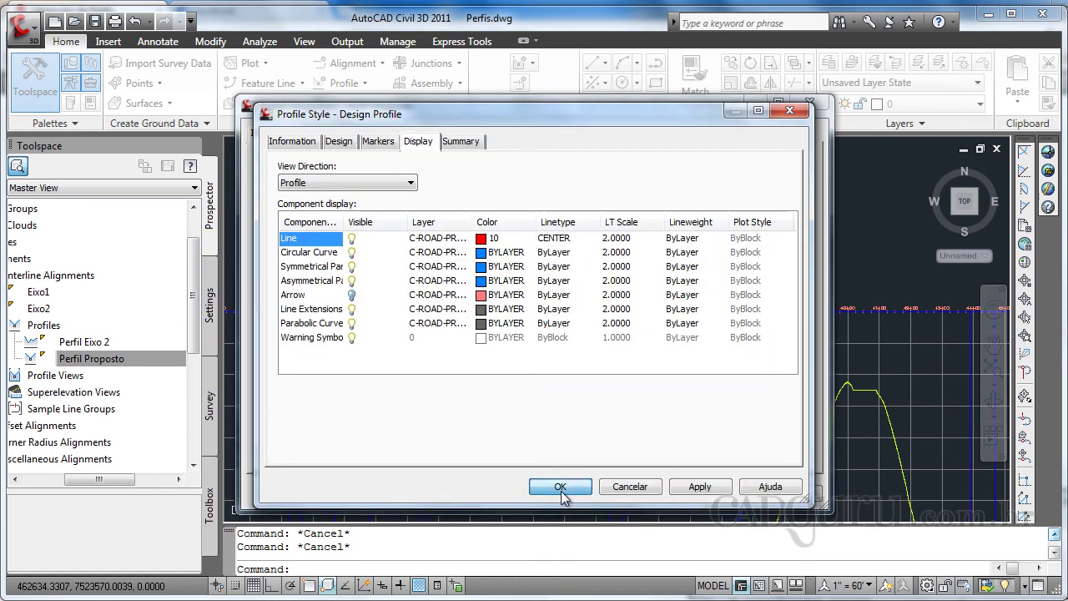
click(559, 491)
click(580, 491)
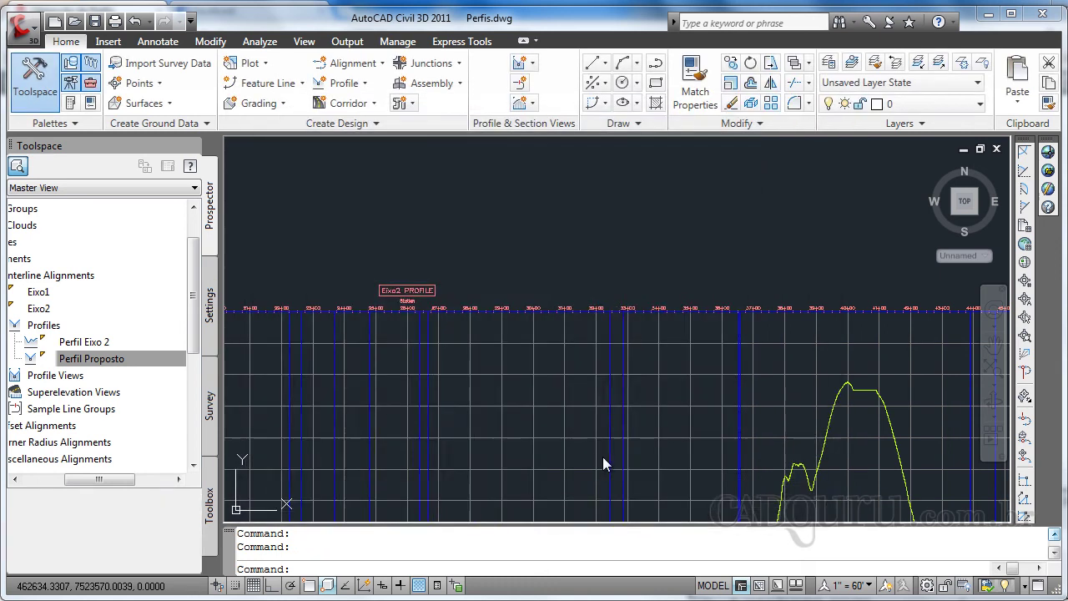
scroll(603, 458, down, 1)
scroll(602, 467, down, 2)
middle_drag(602, 472, 567, 387)
scroll(558, 425, up, 3)
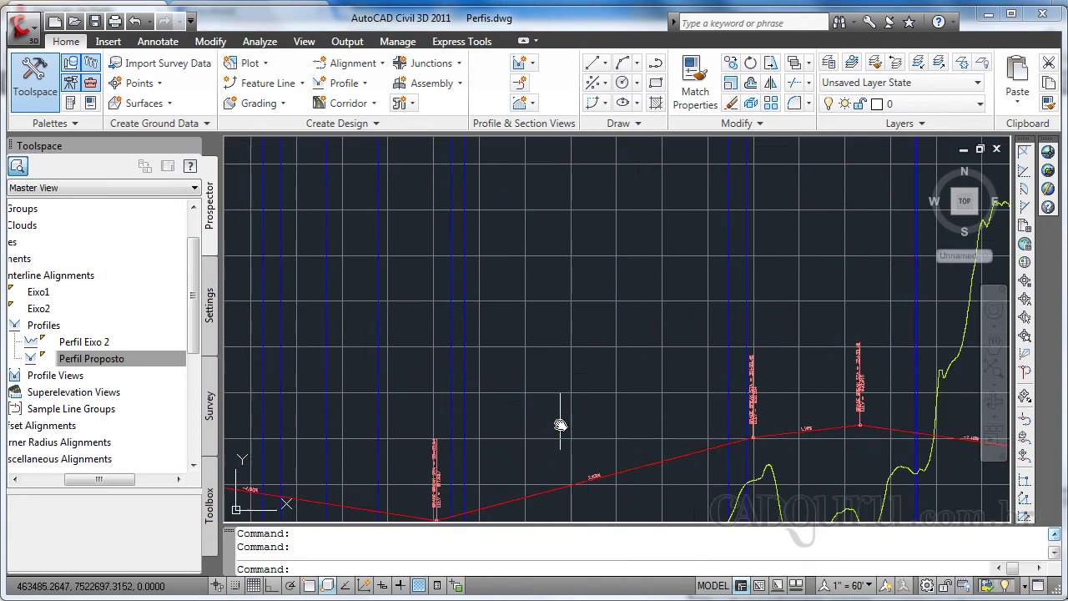
scroll(570, 441, down, 2)
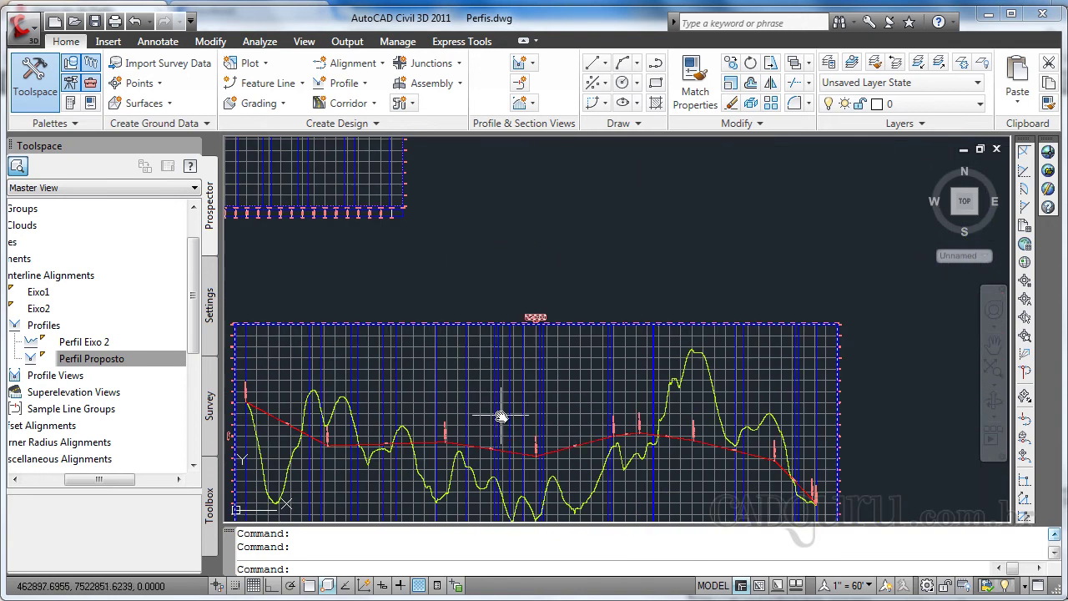
scroll(536, 421, down, 3)
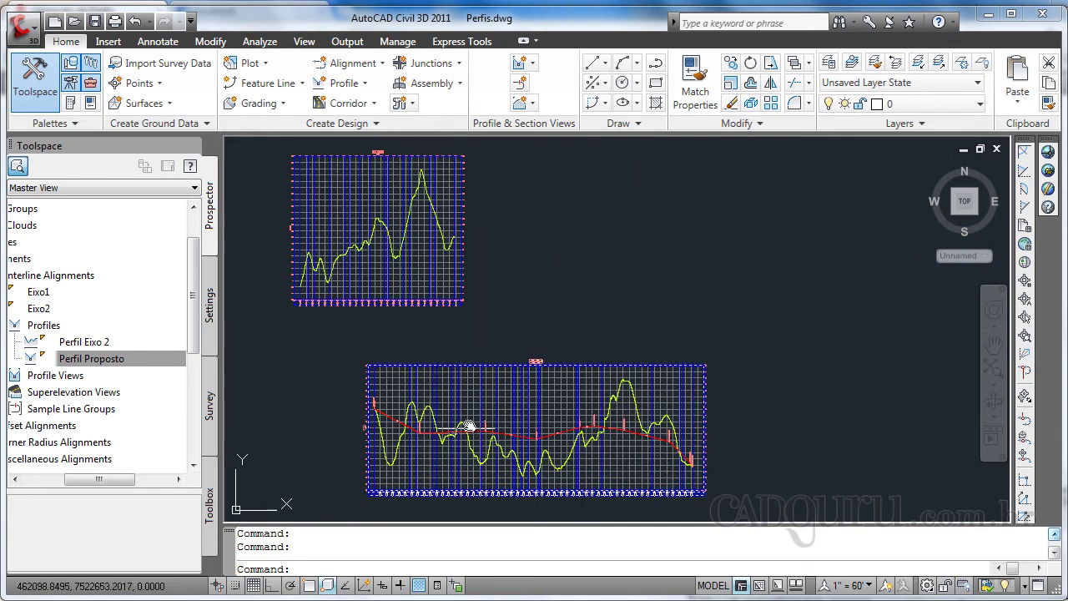
scroll(522, 434, up, 3)
scroll(522, 435, up, 3)
scroll(523, 440, up, 2)
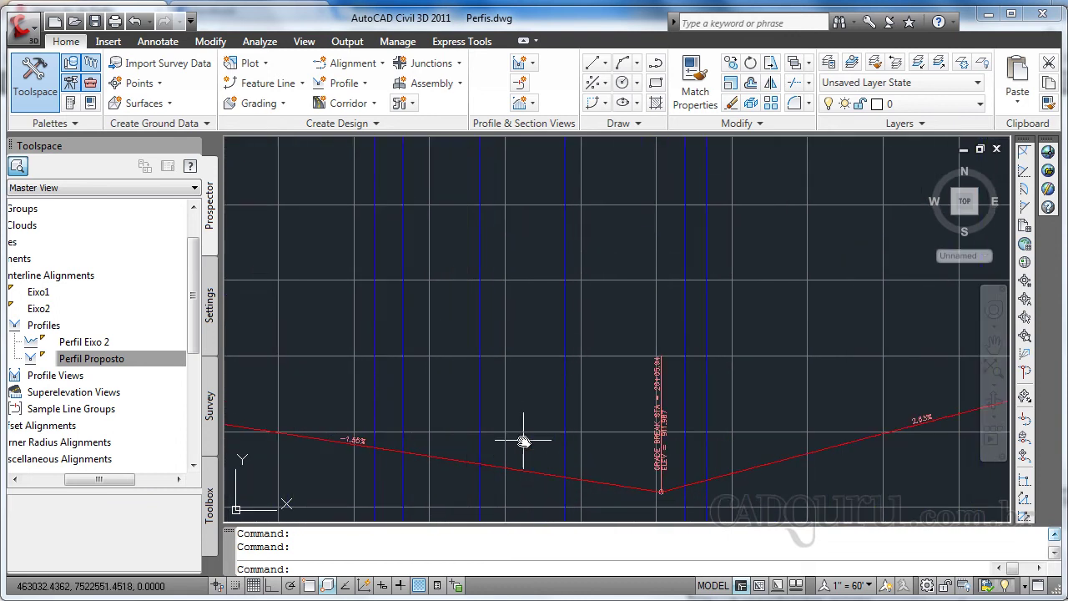
scroll(517, 436, down, 2)
scroll(529, 441, up, 3)
text(ltscale)
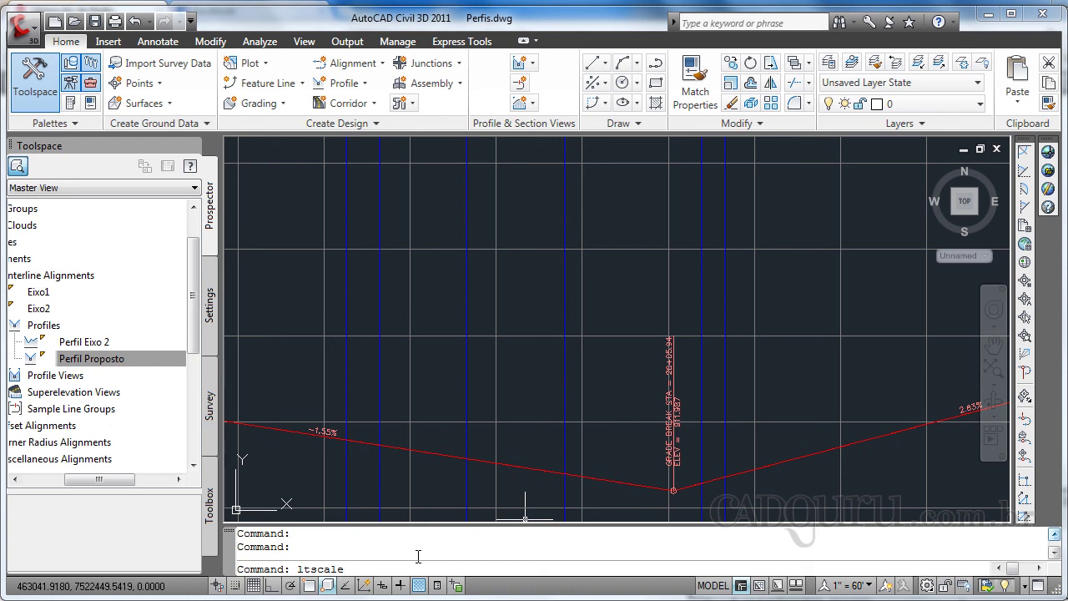
Set the drawing's linetype scale (LTSCALE) to 0.5
key(Return)
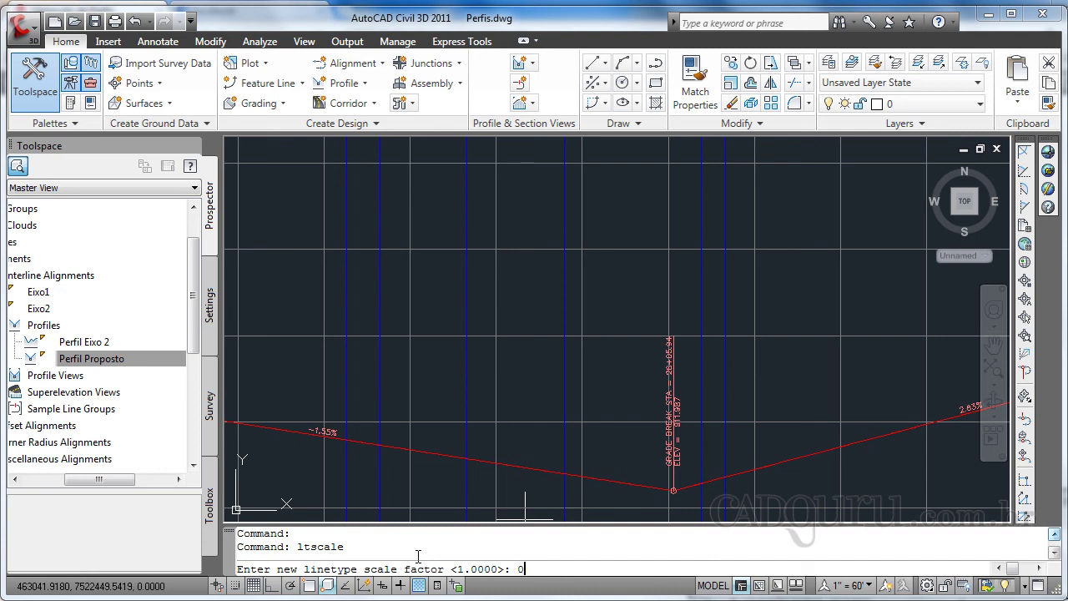
key(Return)
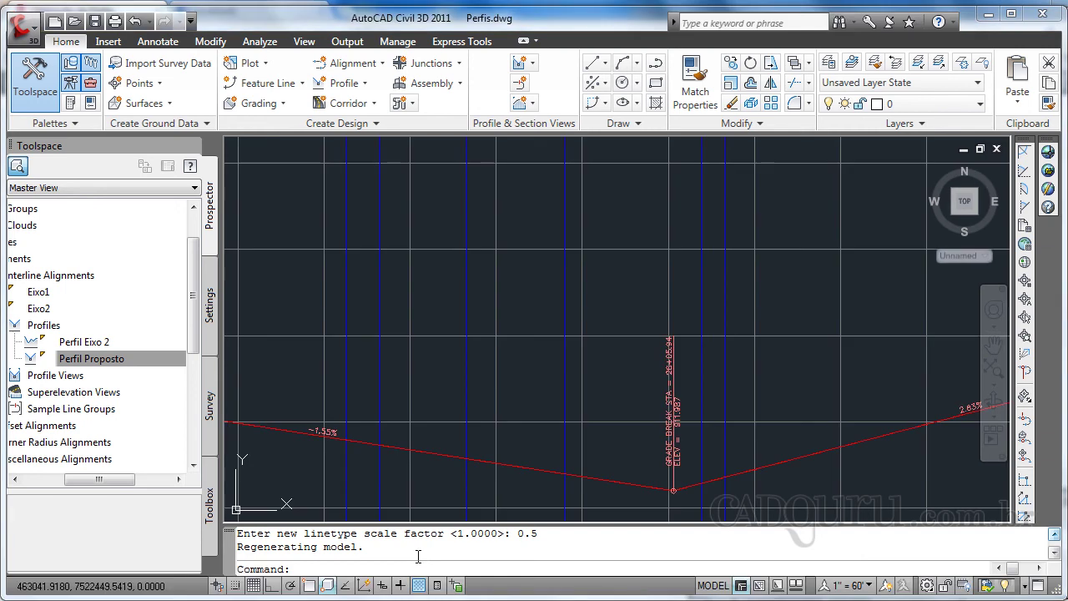
scroll(476, 460, up, 2)
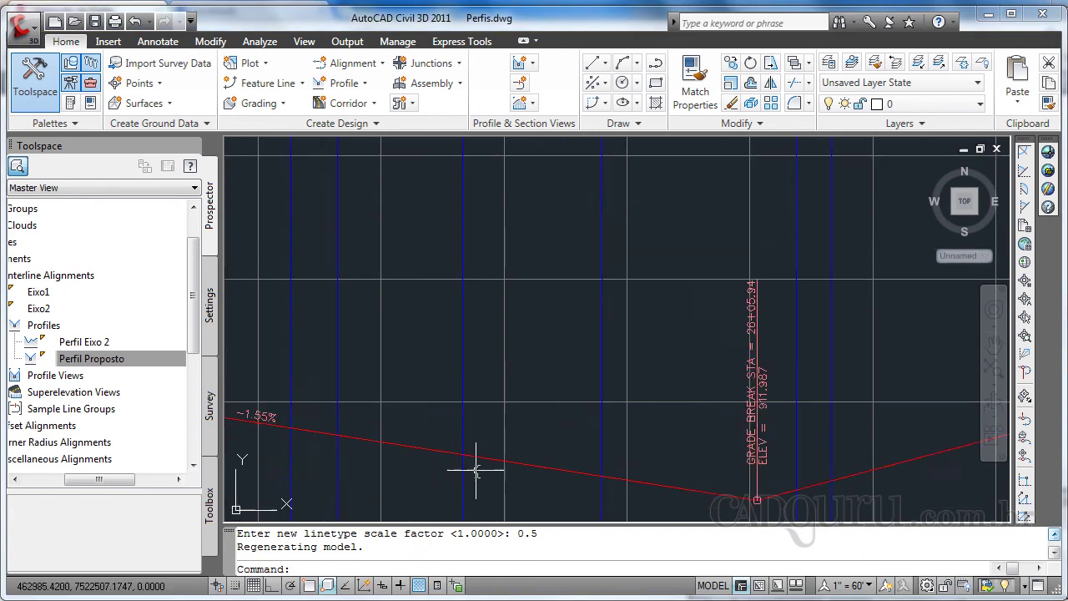
scroll(477, 461, up, 3)
scroll(498, 388, up, 2)
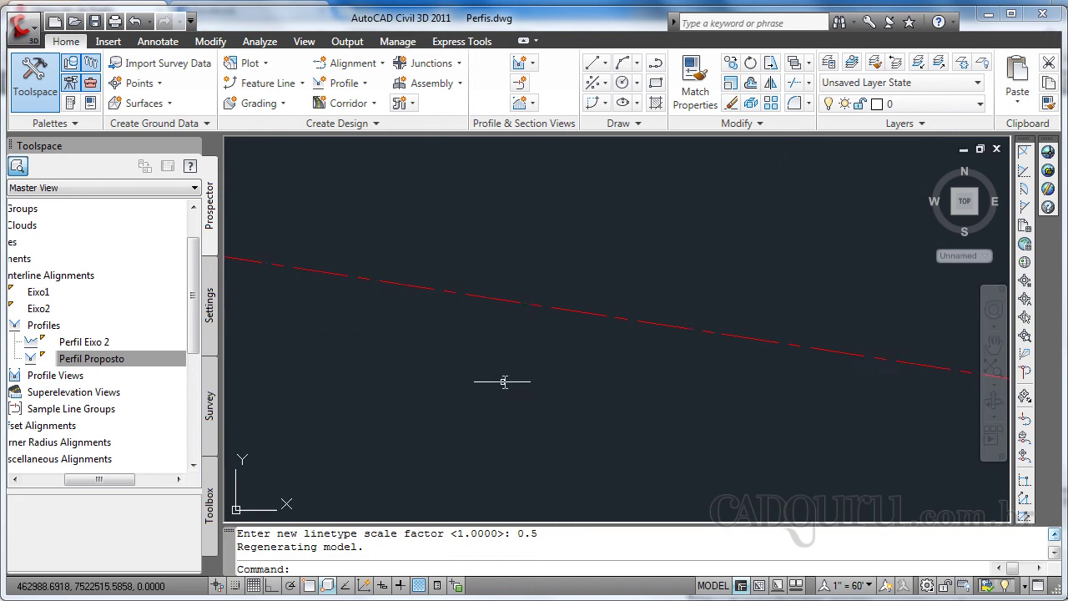
scroll(555, 280, down, 1)
scroll(562, 374, down, 2)
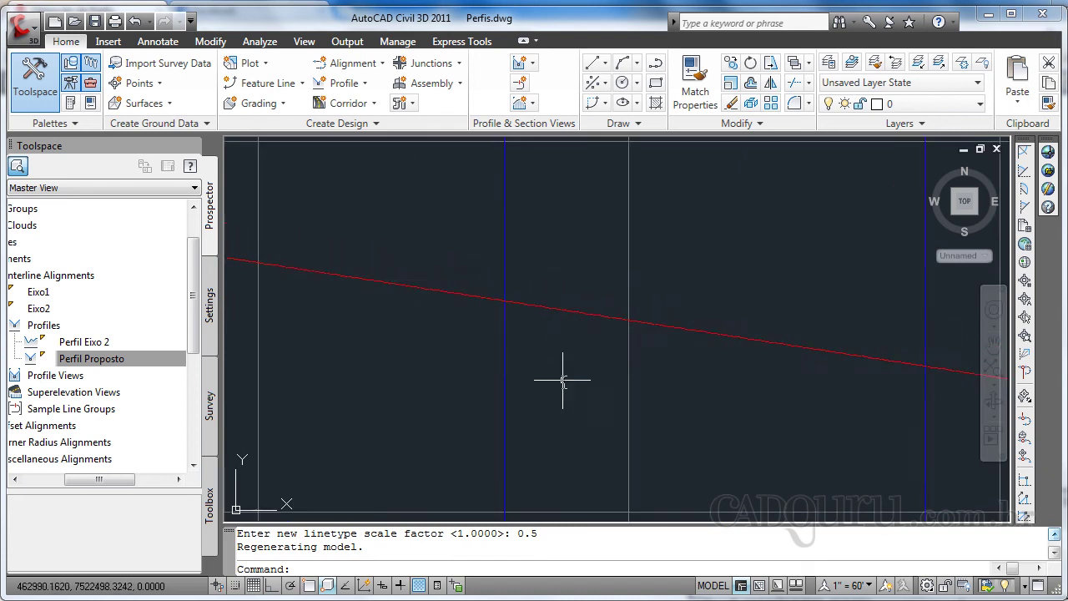
scroll(562, 393, down, 1)
scroll(563, 392, down, 2)
scroll(563, 392, down, 2)
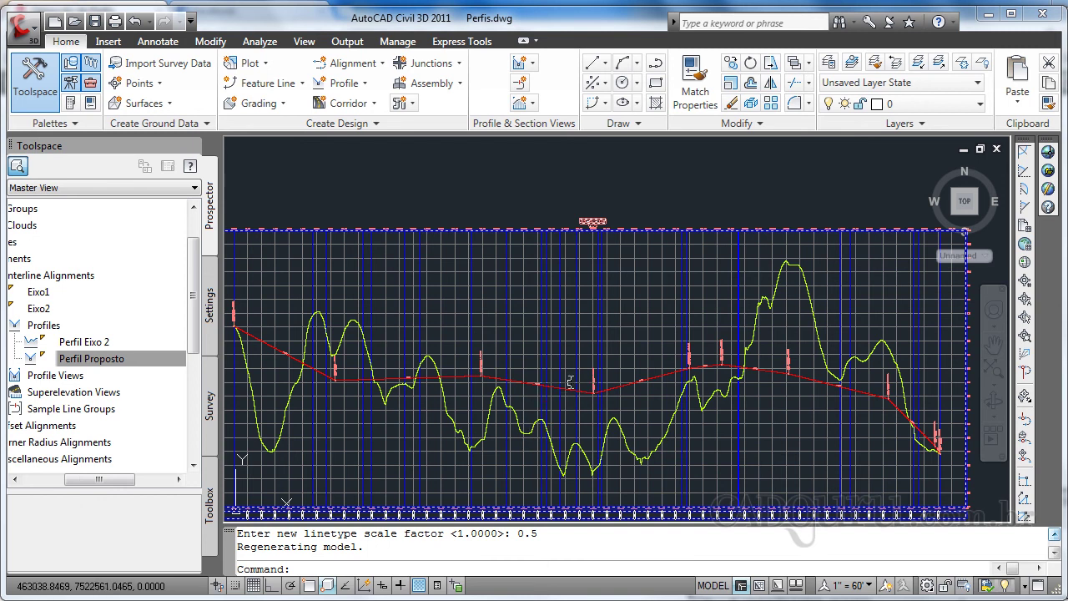
scroll(564, 388, up, 5)
scroll(566, 417, up, 3)
scroll(553, 406, down, 3)
scroll(553, 422, down, 2)
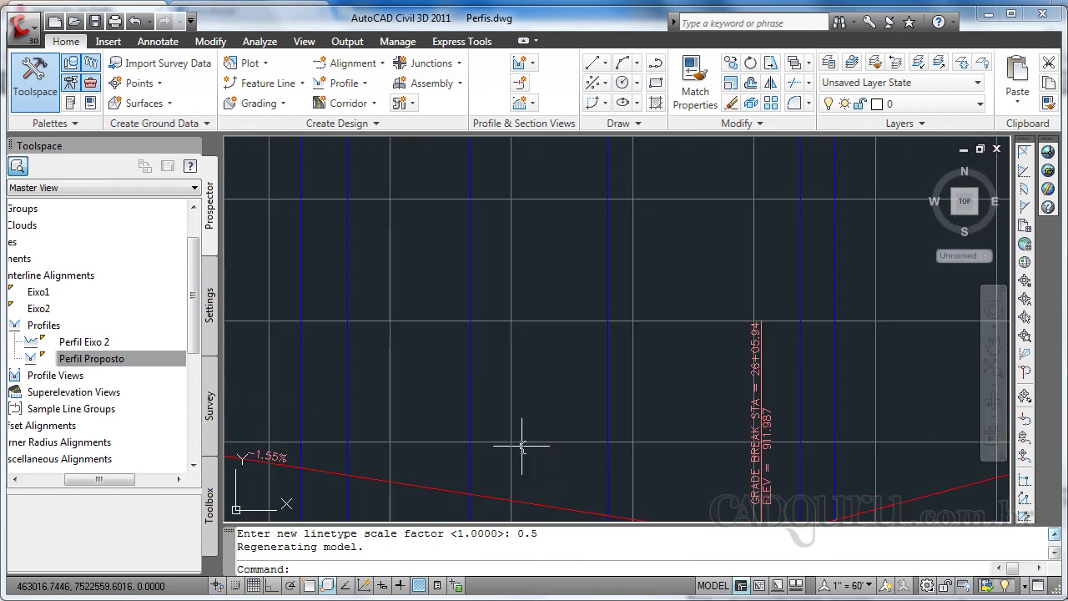
scroll(520, 443, down, 3)
middle_drag(613, 399, 542, 313)
scroll(542, 313, down, 2)
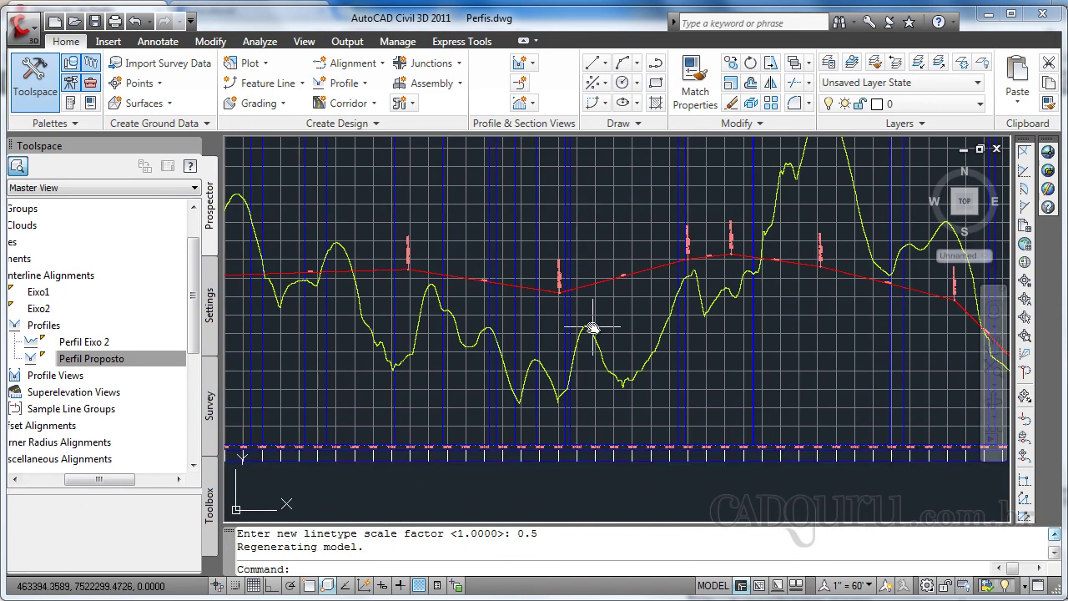